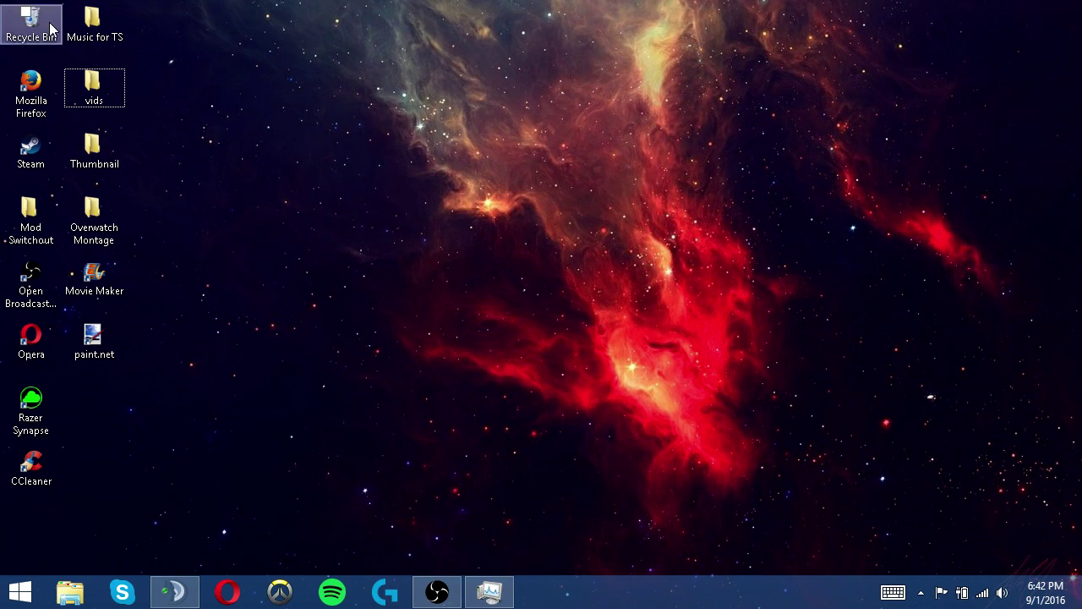
Empty the Recycle Bin, permanently deleting the 144 MB yeah.mp4 video
left_click(21, 29)
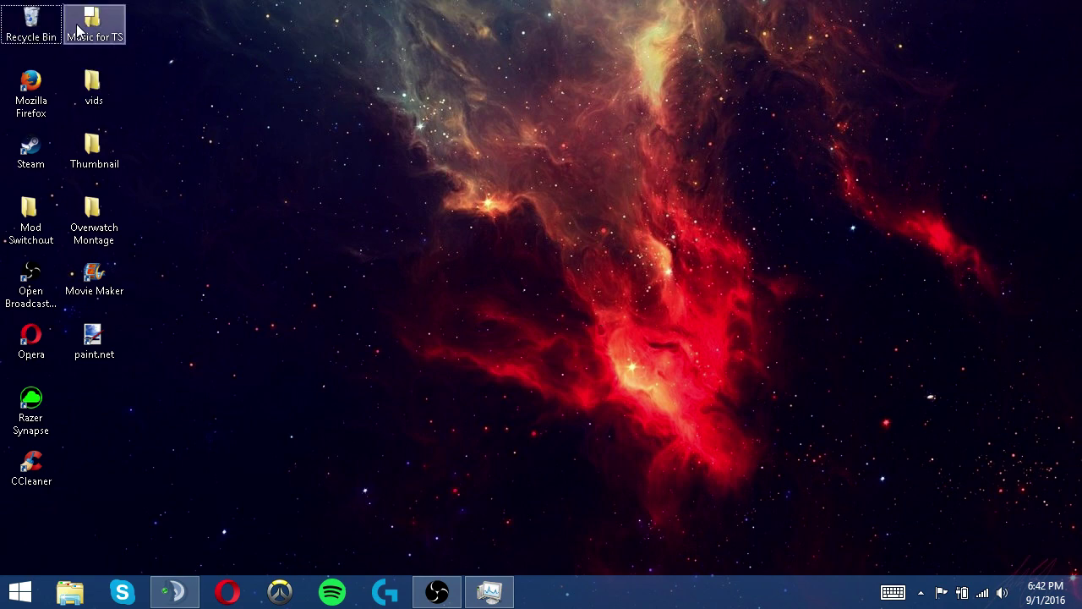
right_click(10, 15)
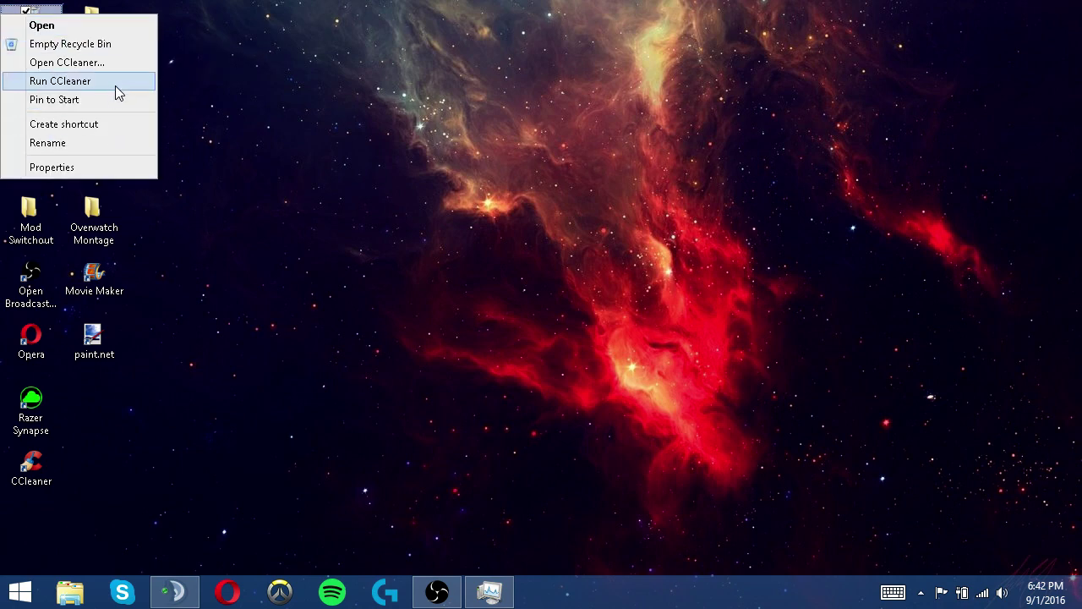
left_click(115, 48)
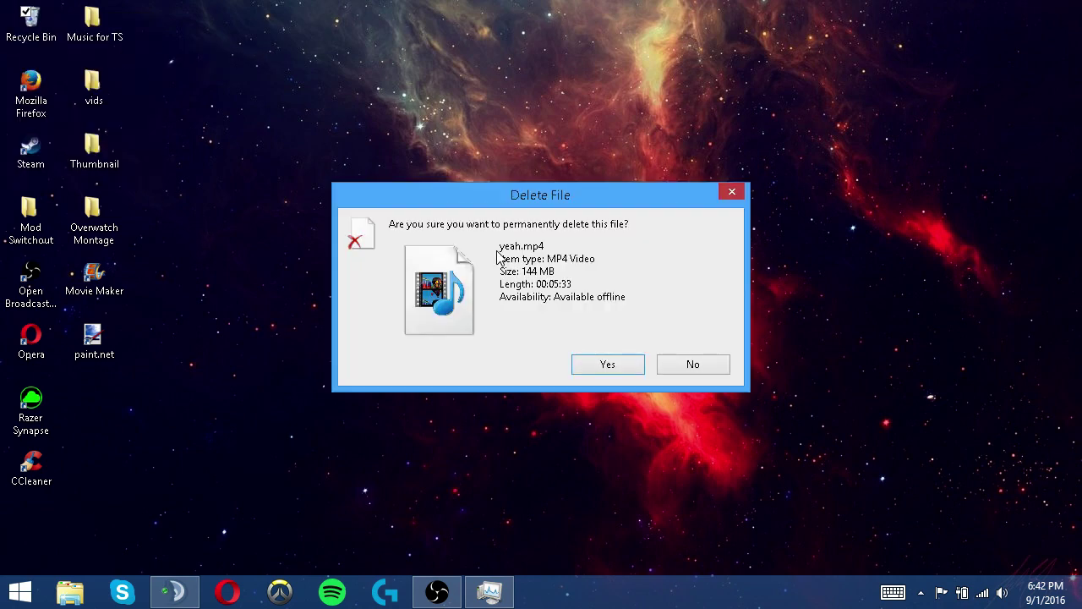
left_click(606, 359)
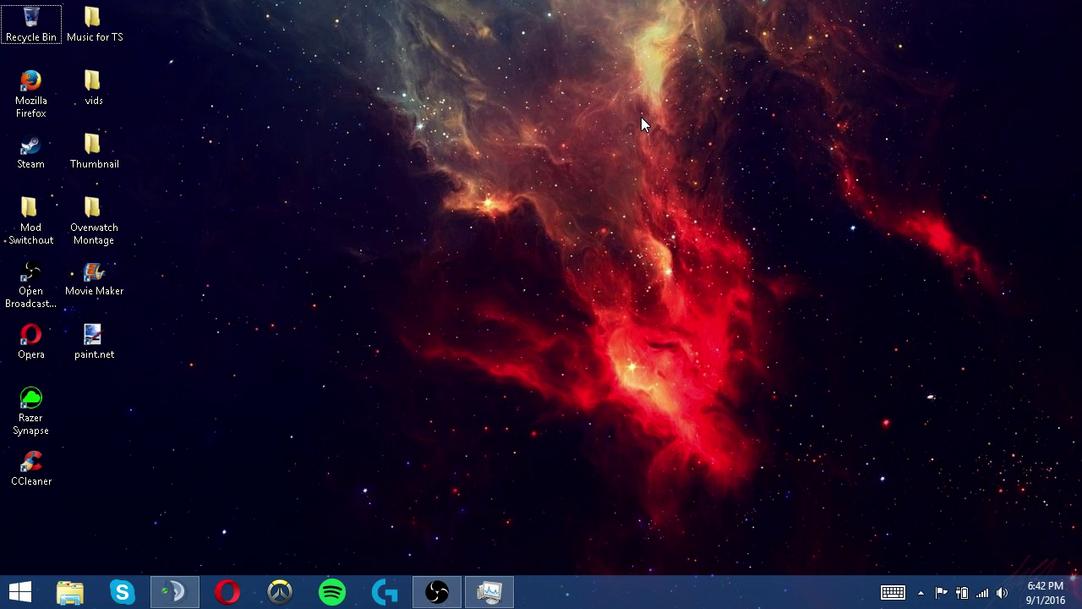
left_click_drag(290, 97, 598, 252)
key("shift+F10")
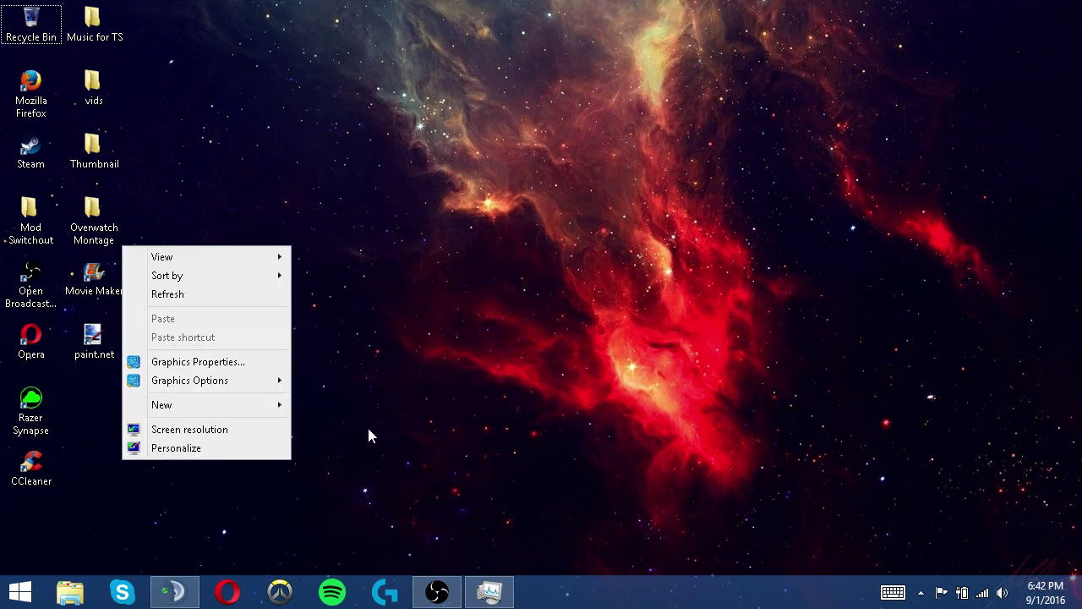
left_click(233, 430)
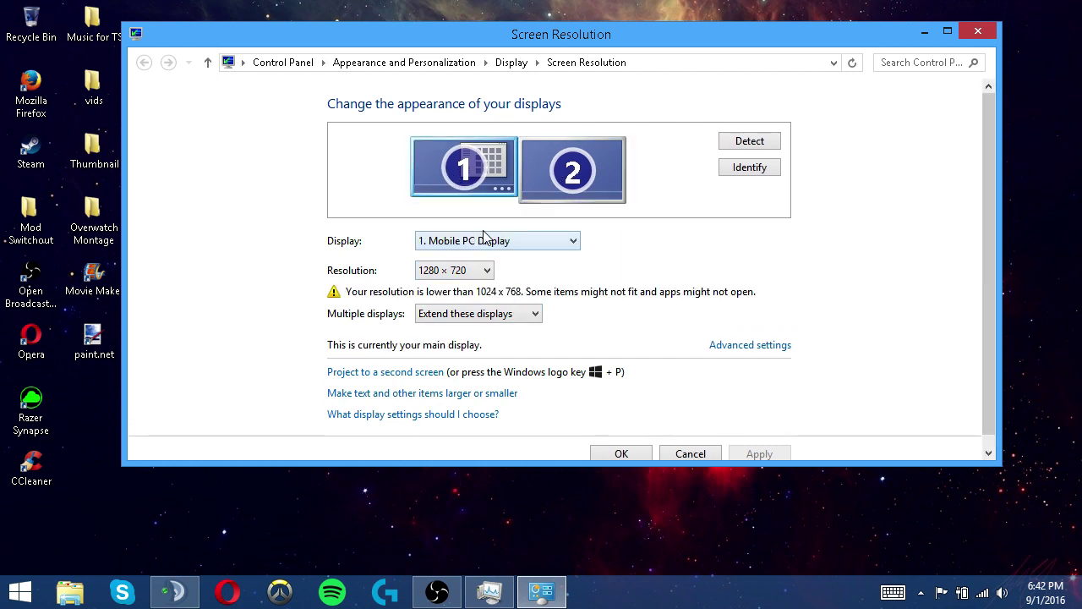
left_click(457, 272)
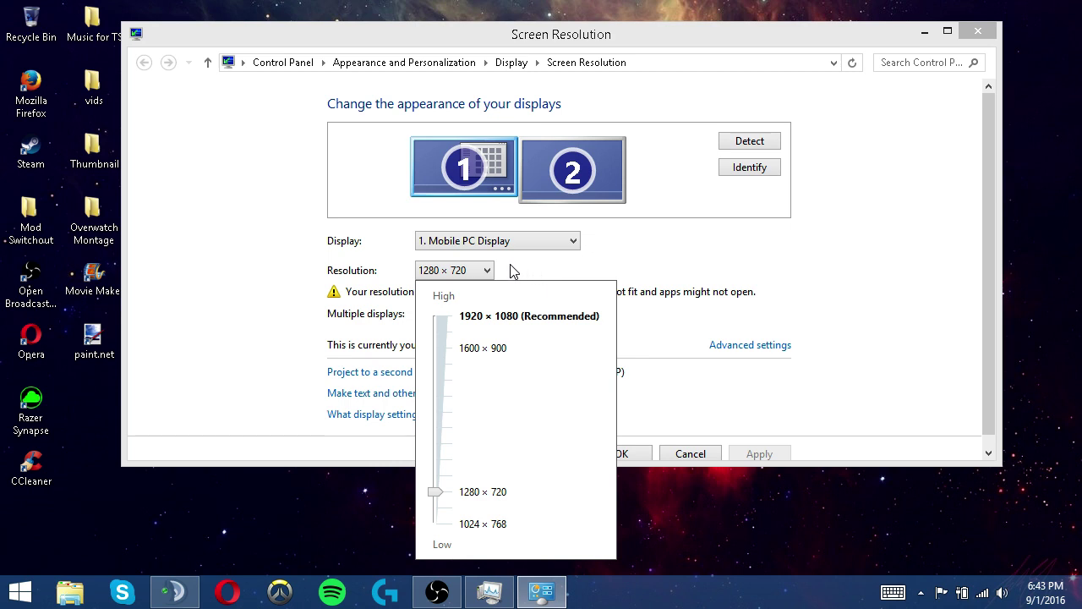
left_click(469, 275)
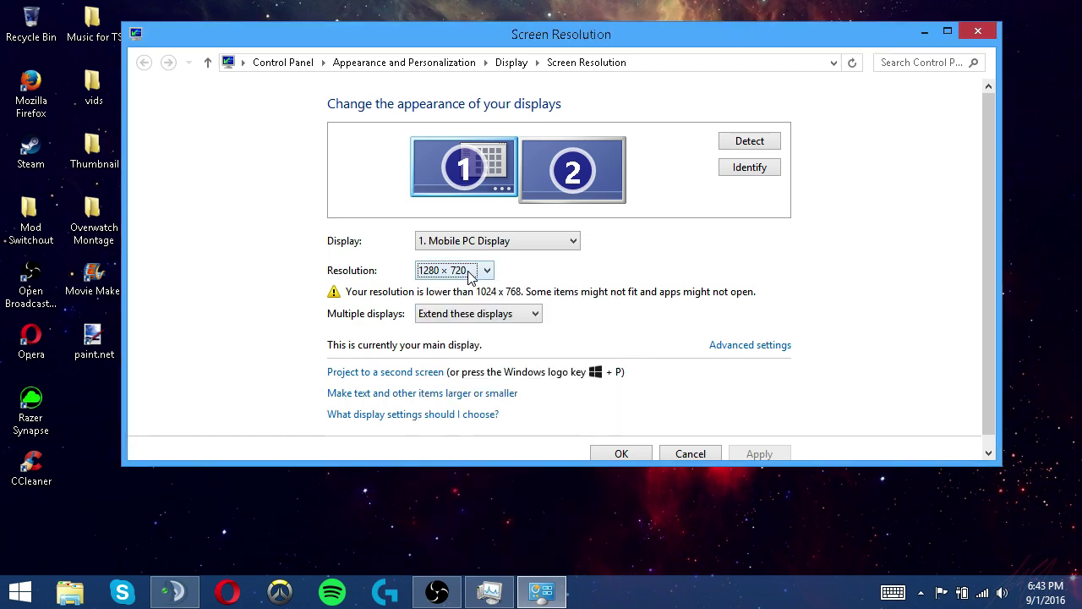
left_click(470, 273)
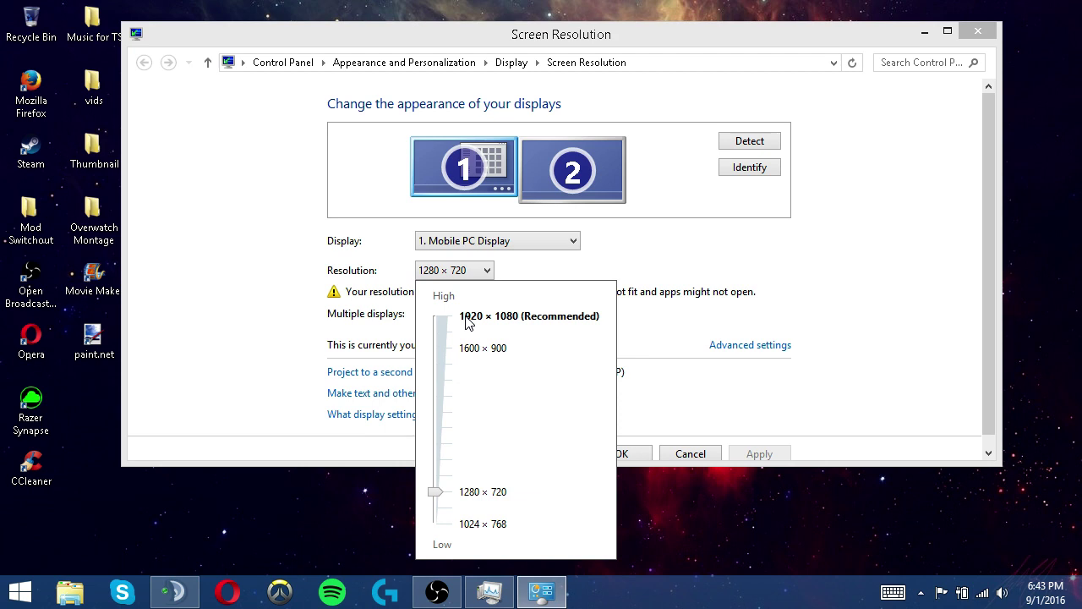
left_click(648, 402)
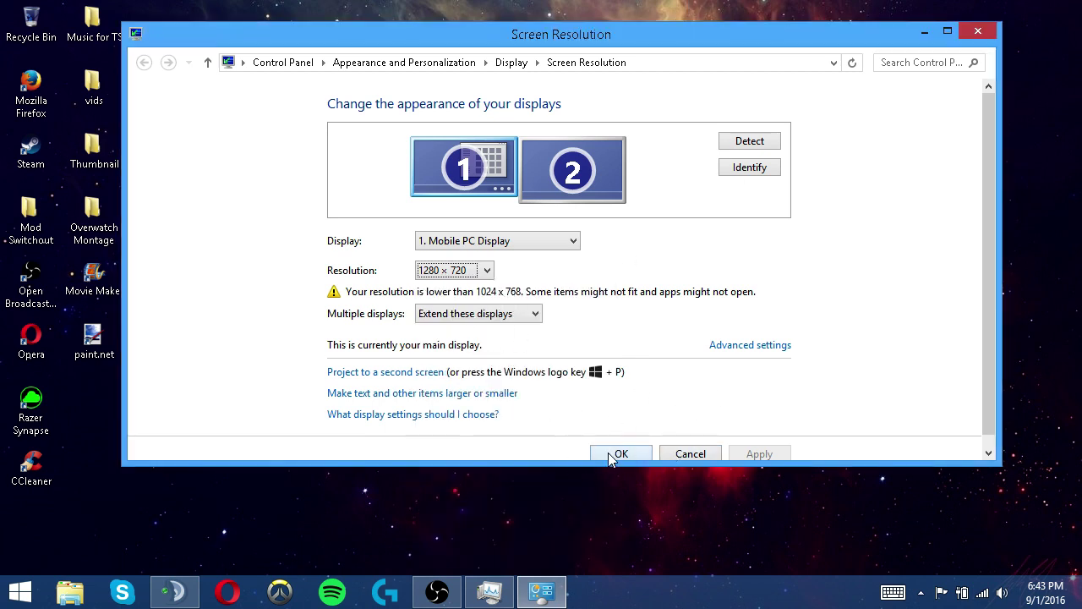
left_click(476, 270)
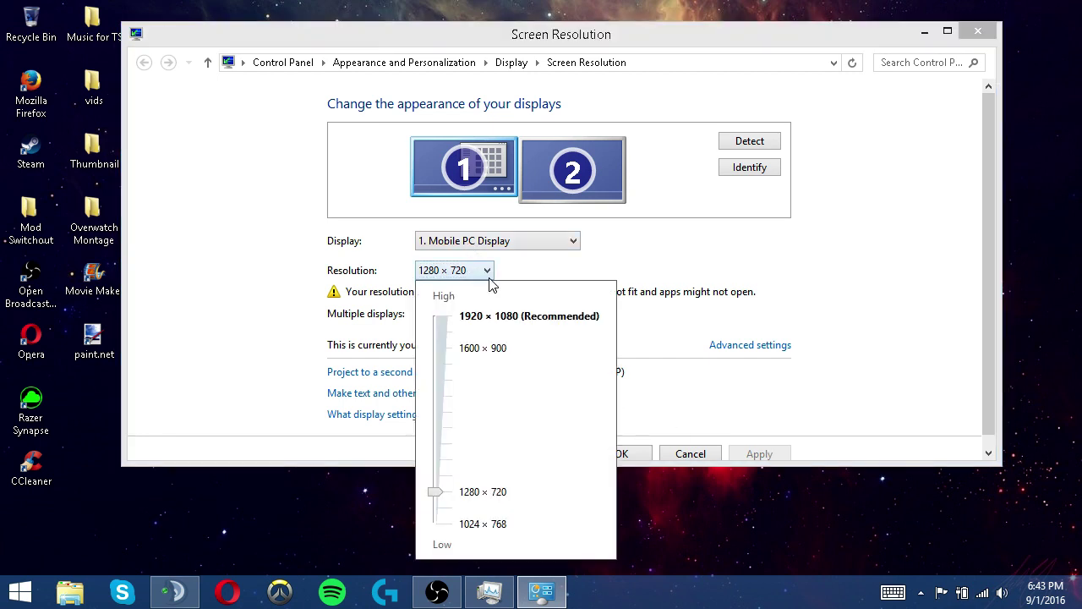
mouse_move(436, 499)
left_mouse_down()
mouse_move(437, 507)
mouse_move(437, 493)
left_mouse_up()
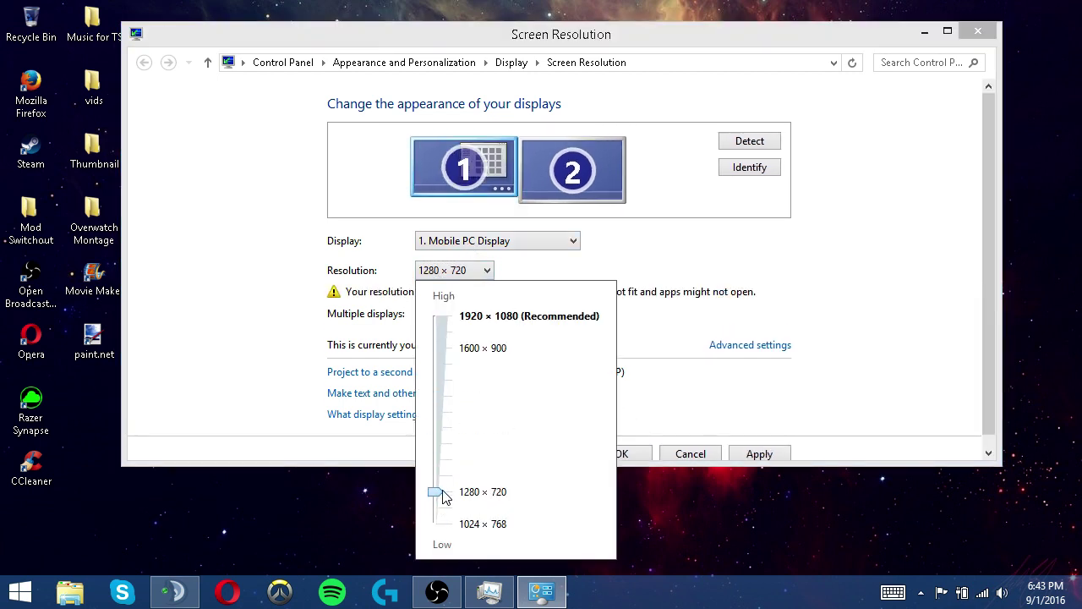
left_click(846, 436)
left_click(756, 455)
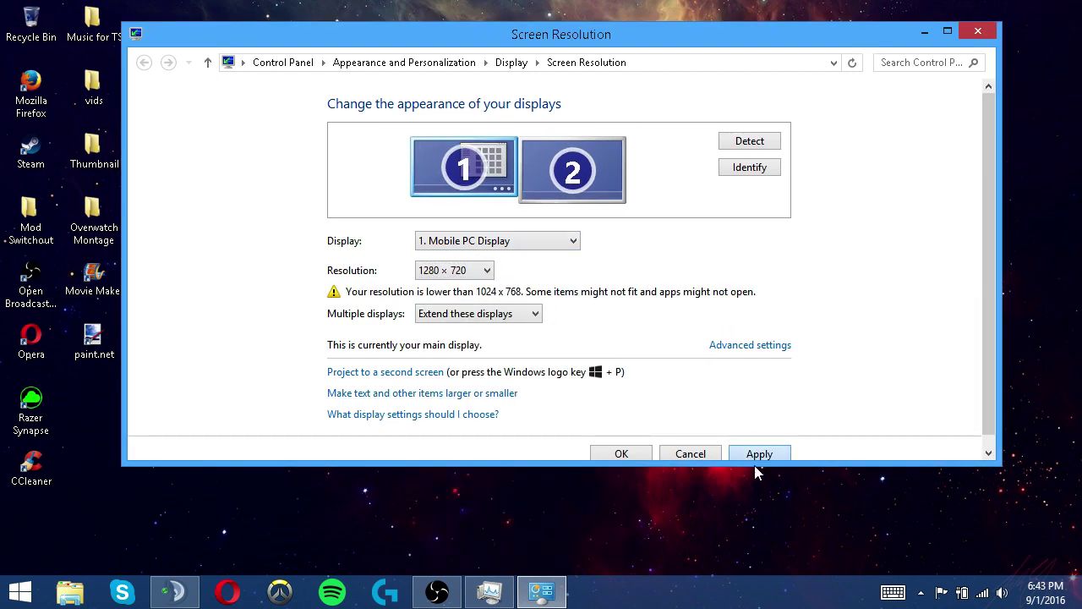
left_click(613, 456)
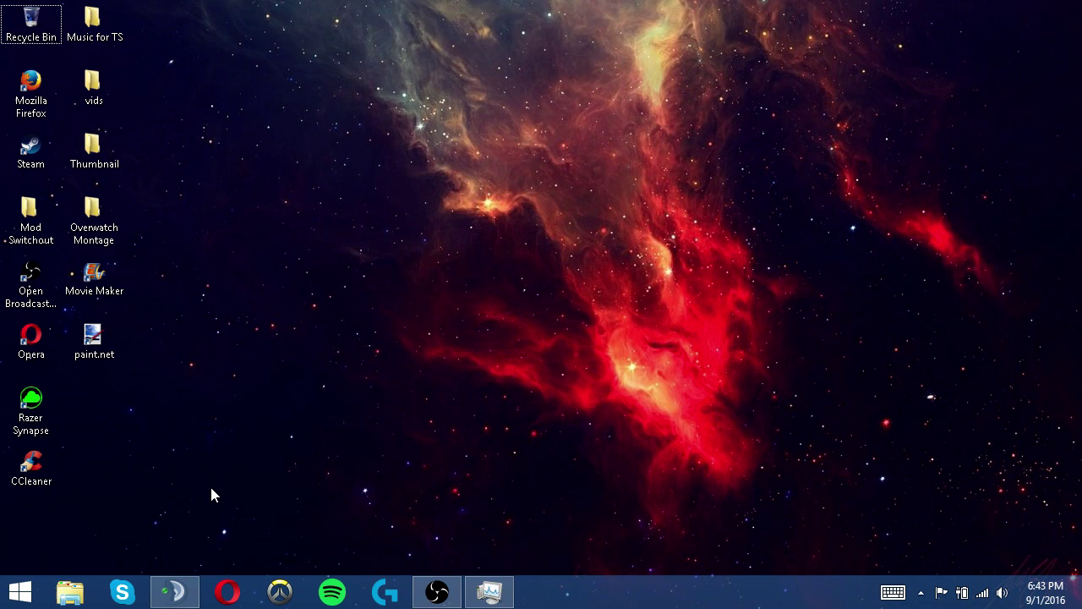
Search for Control Panel and go to System and Security > System to view basic computer info
left_click(12, 599)
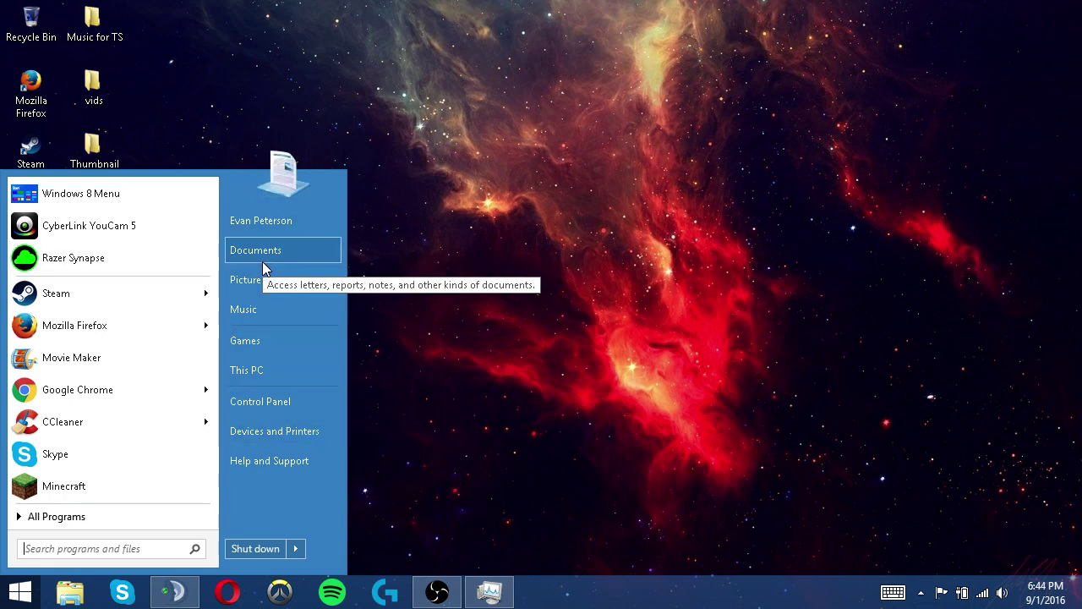
type("control anel")
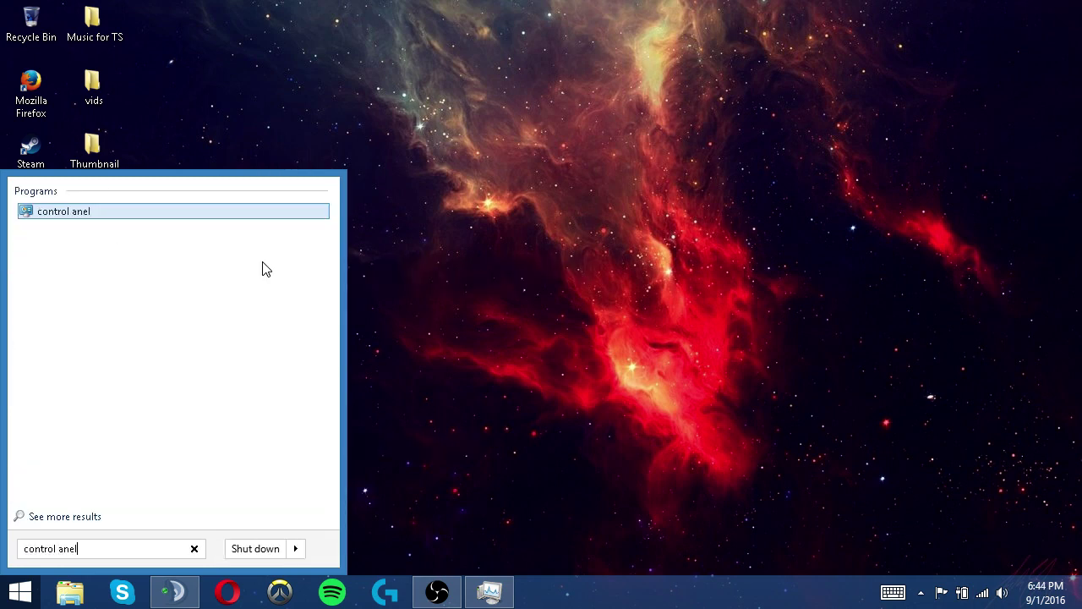
key("BackSpace")
key("BackSpace")
key("BackSpace")
key("BackSpace")
type("panel")
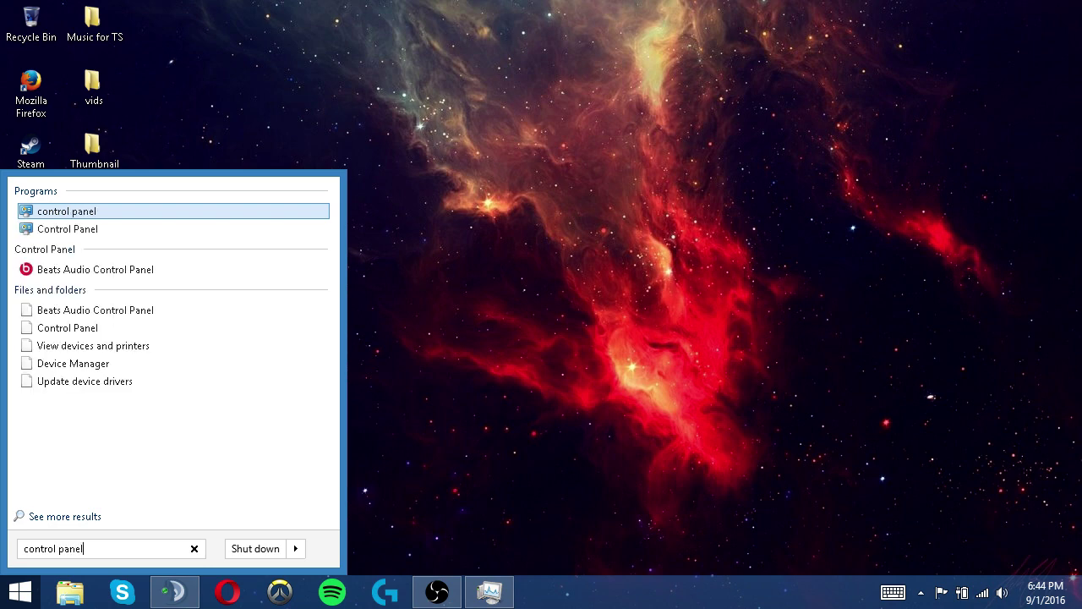
left_click(246, 212)
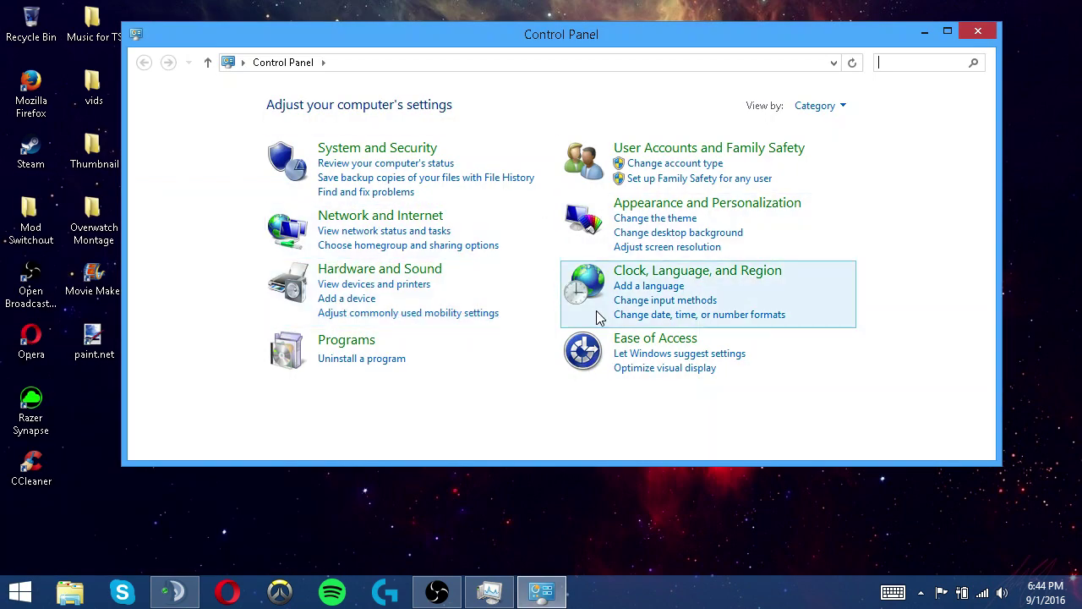
left_click(423, 154)
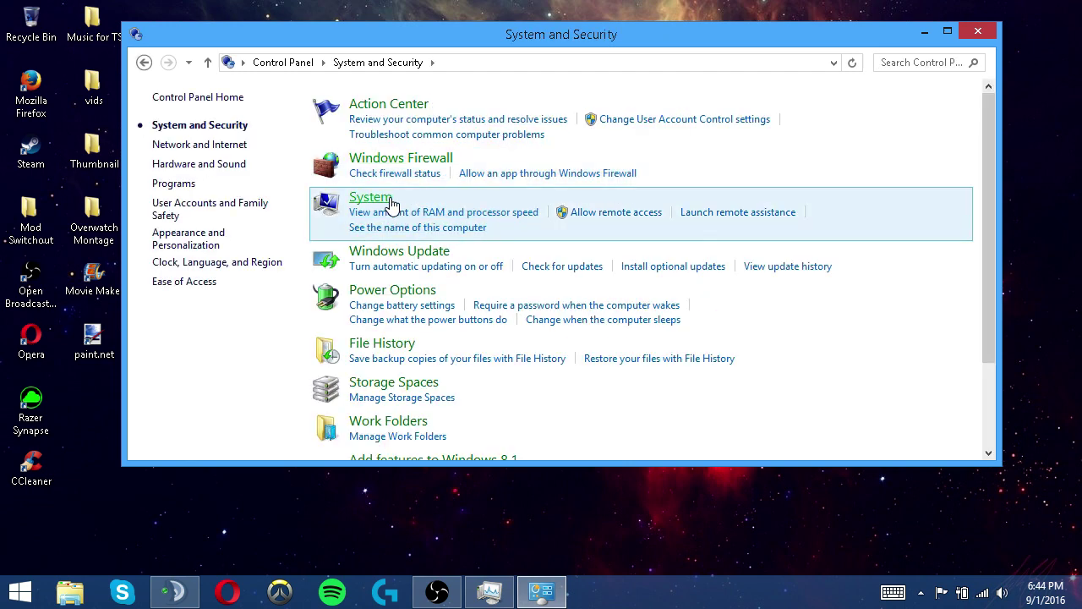
left_click(389, 203)
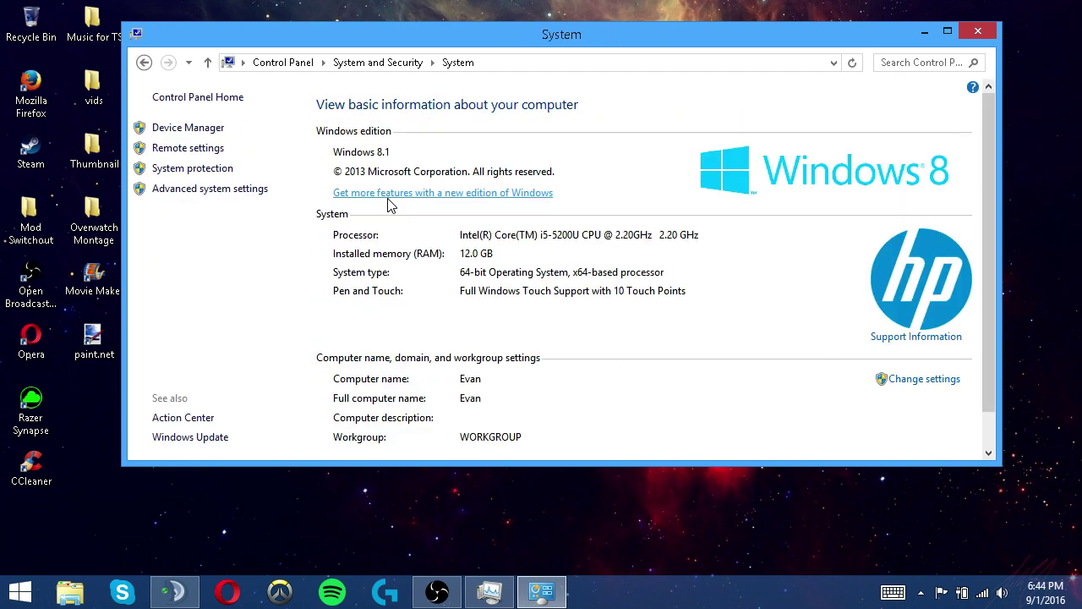
Open Advanced system settings and the Performance Options for visual effects
left_click(226, 192)
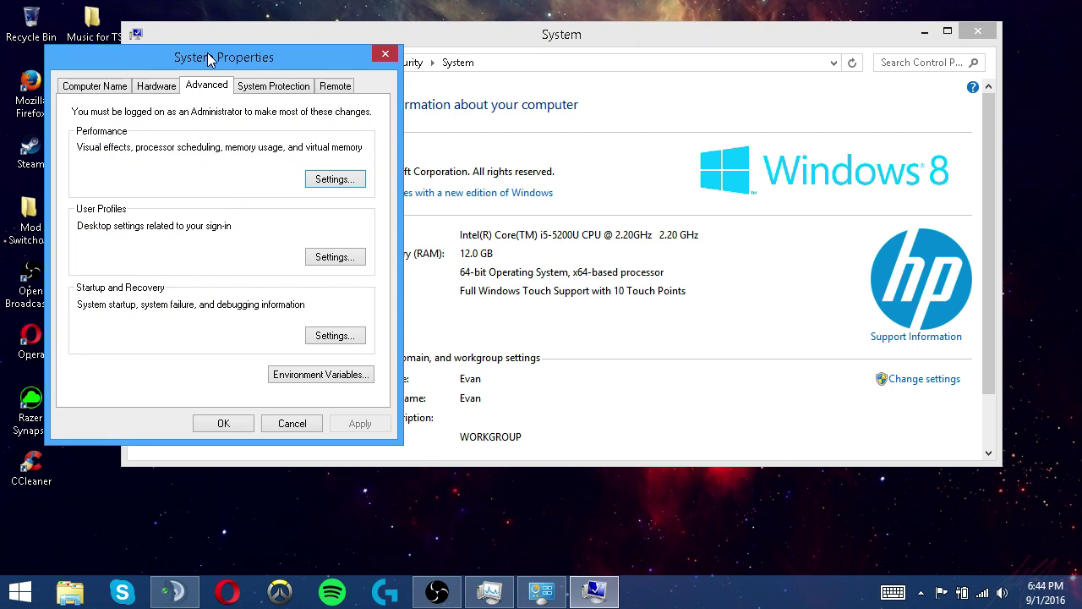
left_click_drag(208, 59, 490, 77)
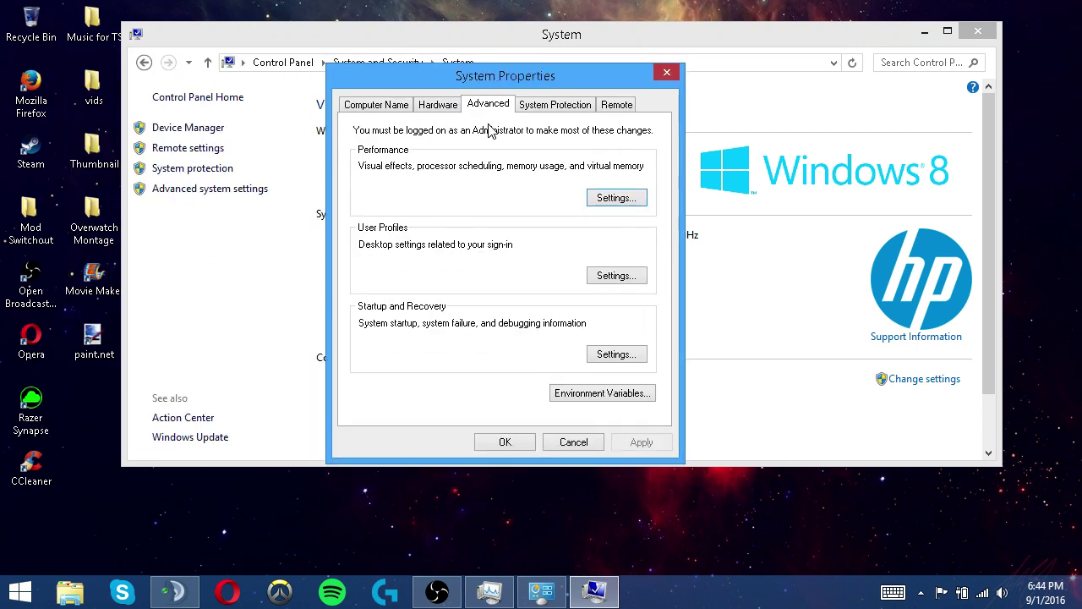
left_click(626, 202)
left_click_drag(525, 140, 281, 105)
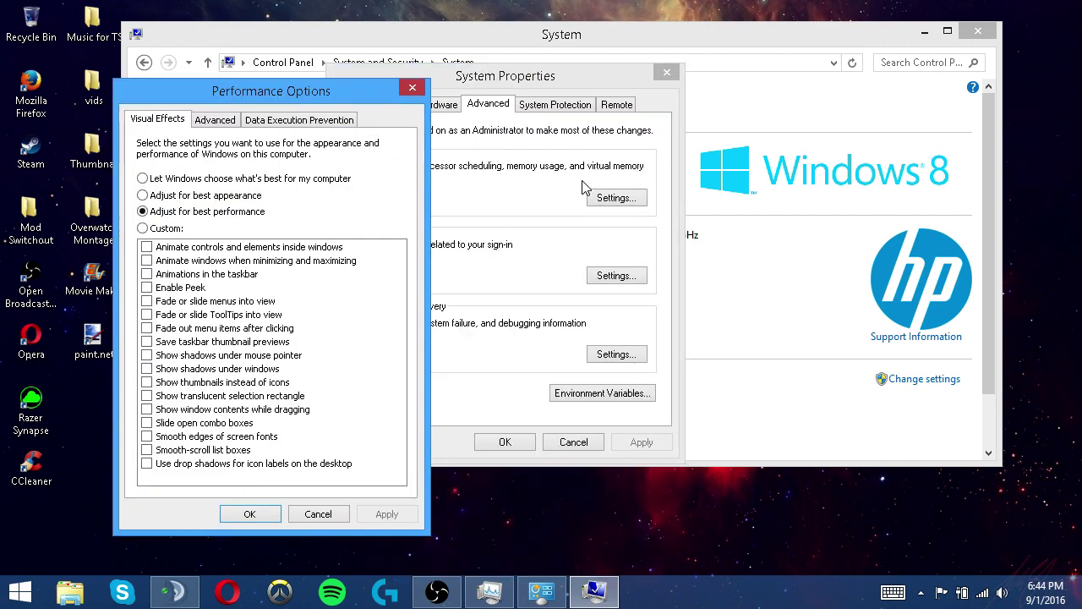
left_click_drag(350, 100, 487, 94)
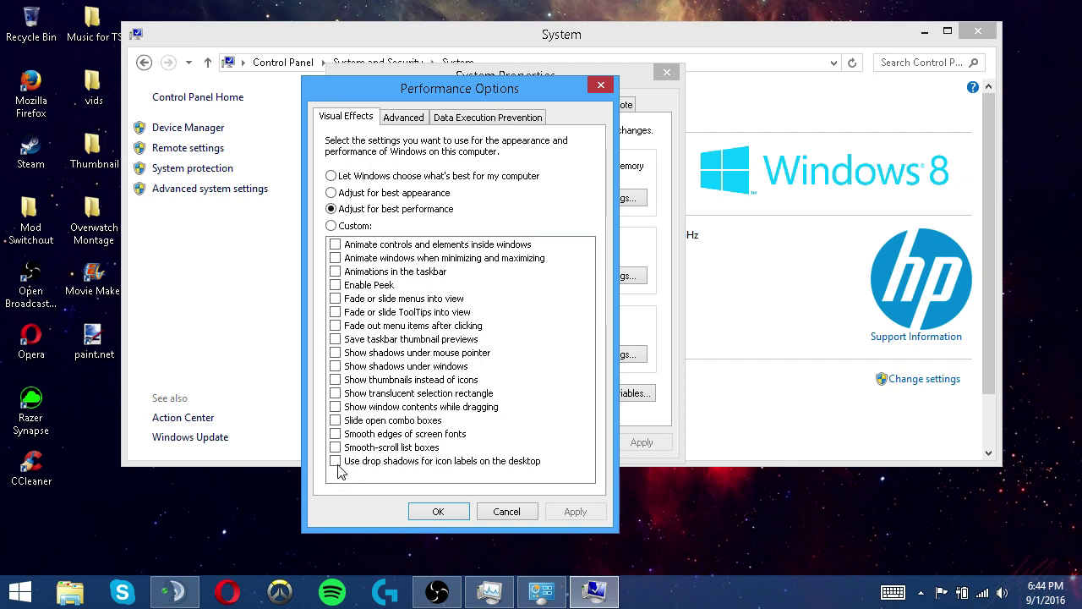
Apply 'Adjust for best performance' and close the Control Panel and System Properties windows
left_click(191, 289)
left_click(925, 32)
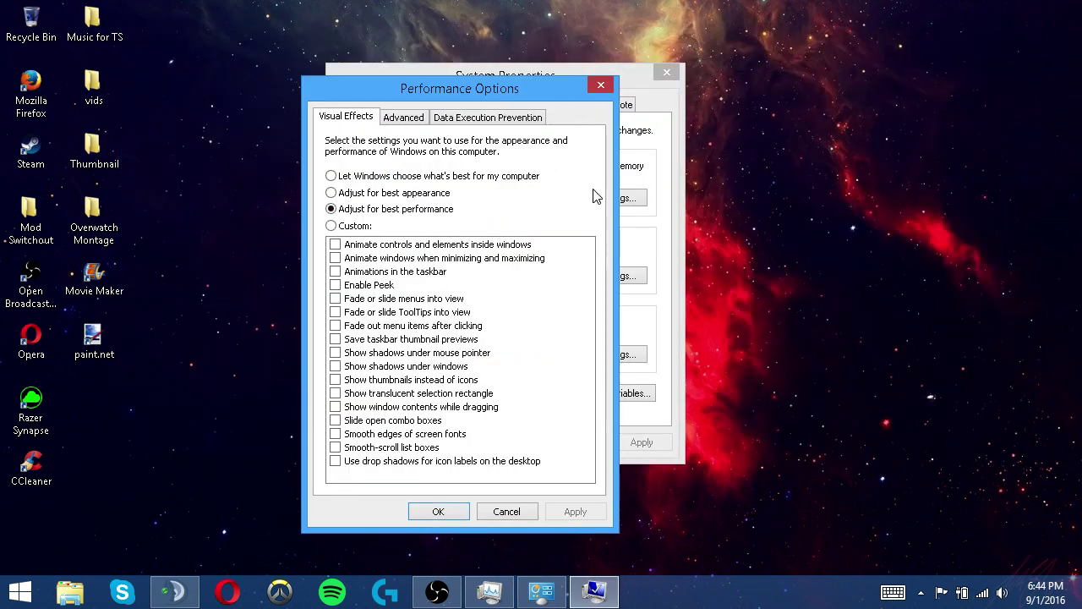
right_click(541, 592)
left_click(539, 557)
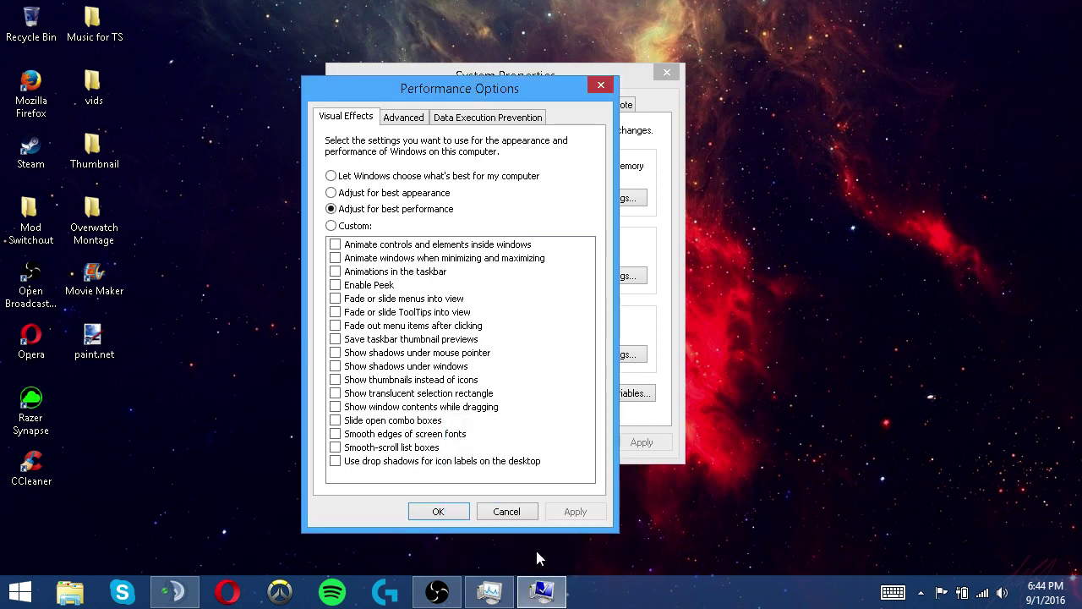
left_click(462, 514)
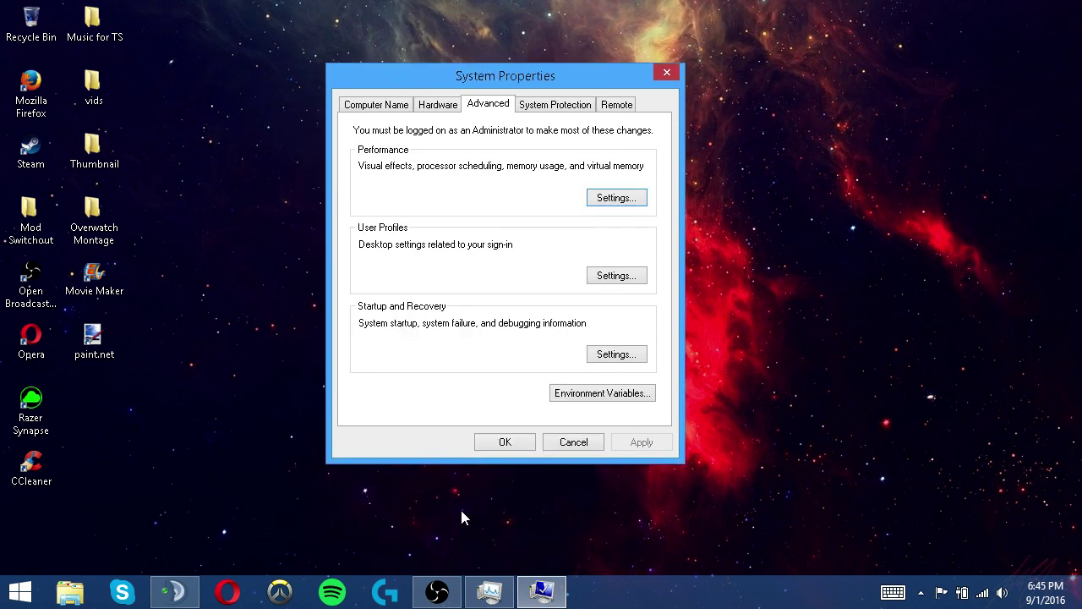
left_click(667, 73)
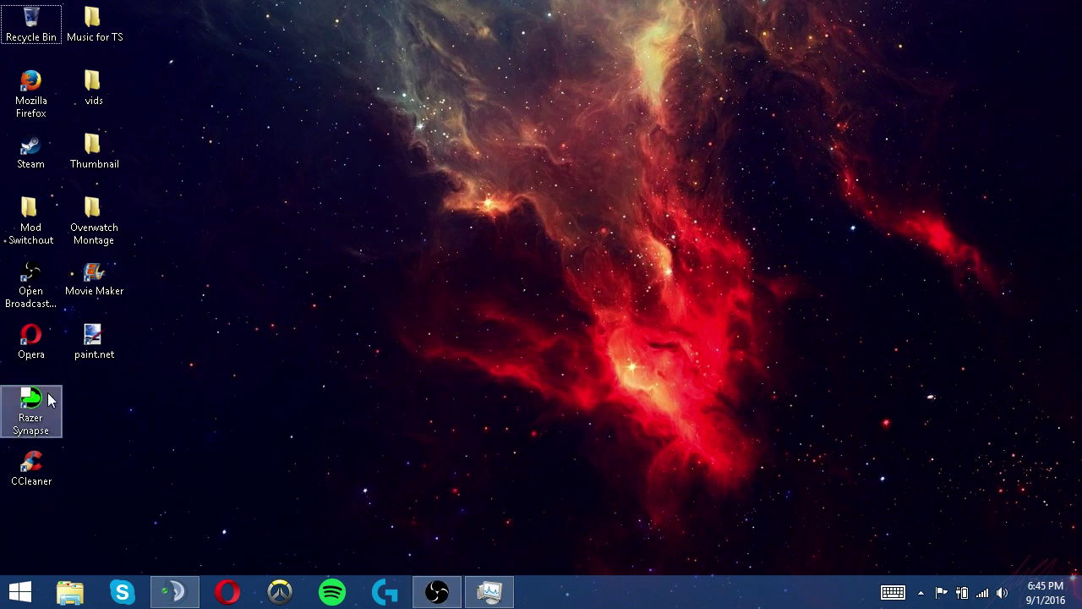
Run CCleaner's cleaner to delete about 1.00 MB of junk files, then close it
left_click(49, 476)
double_click(49, 476)
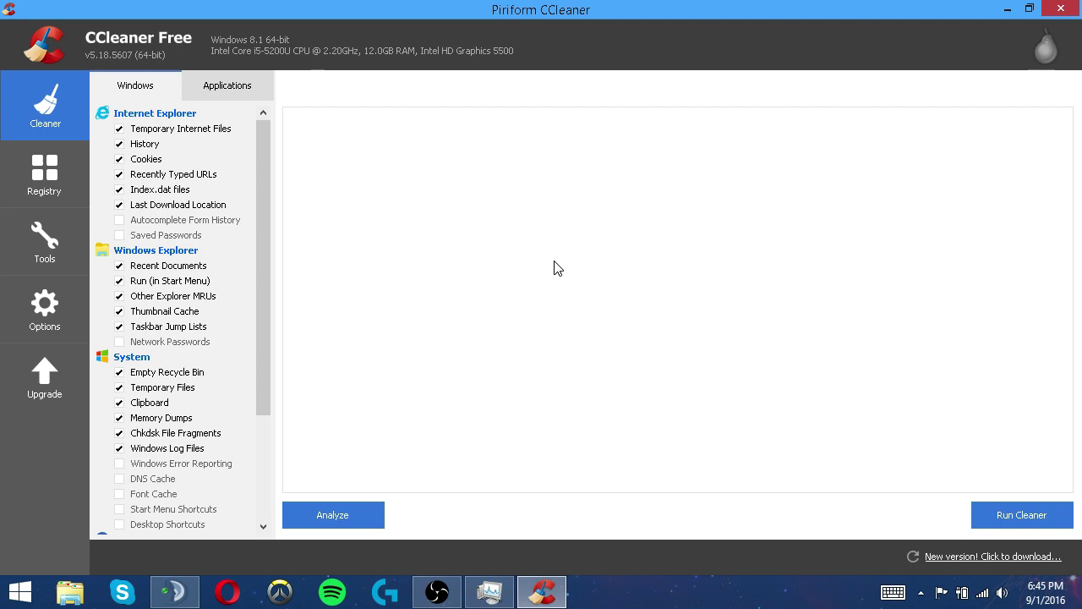
left_click(998, 521)
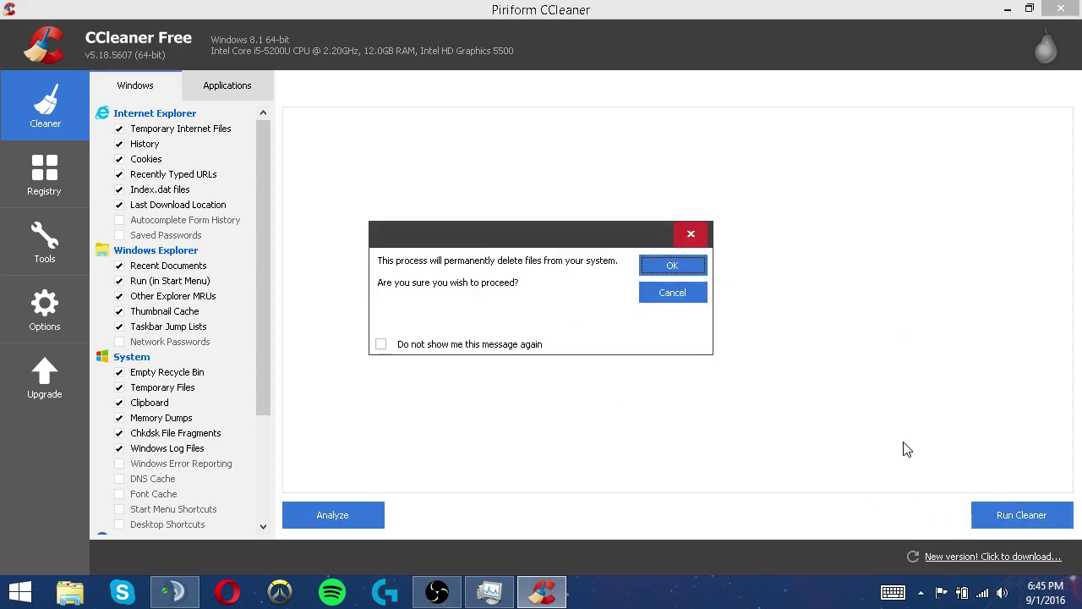
left_click(660, 267)
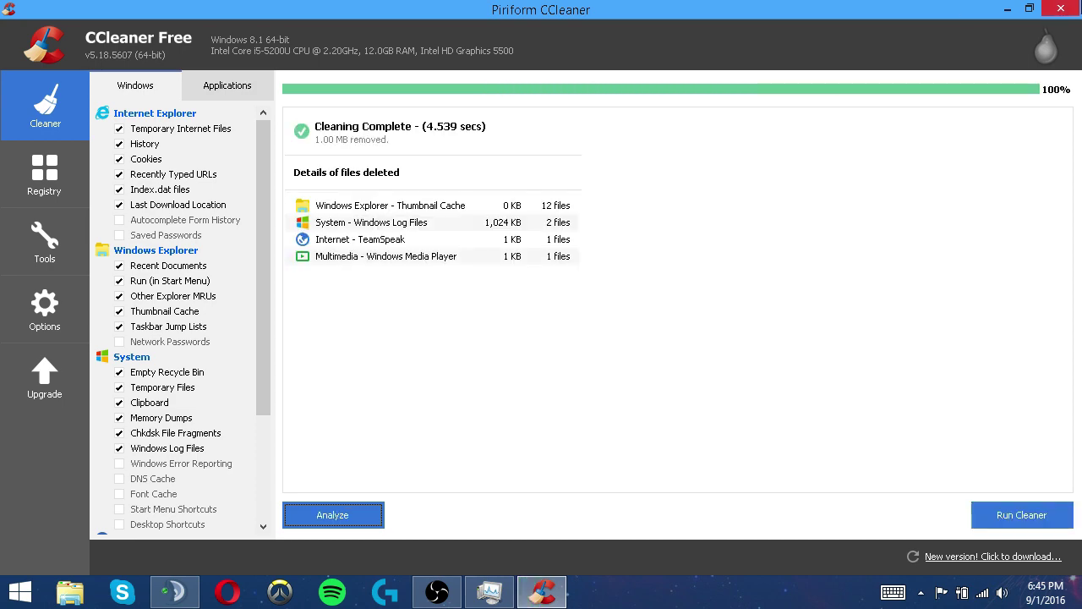
key("alt+F4")
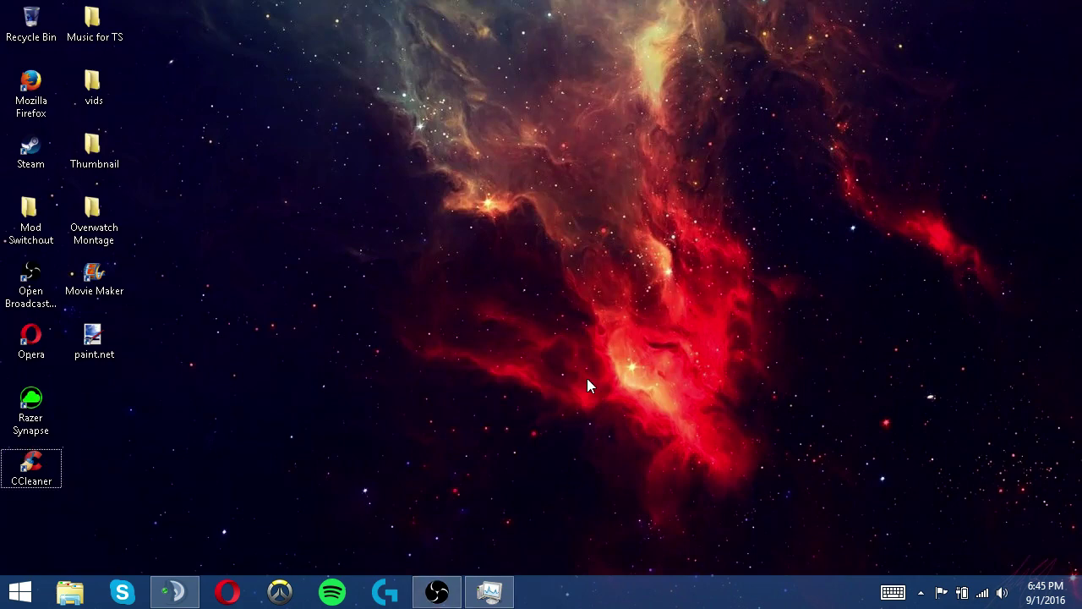
right_click(488, 592)
left_click(493, 547)
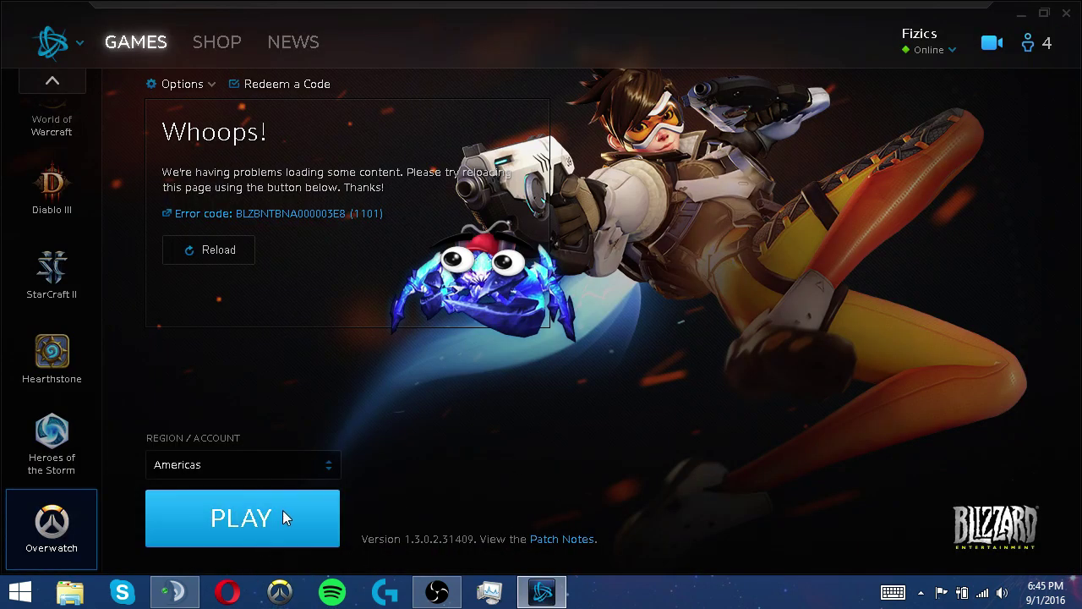
Launch Overwatch from the Battle.net launcher
left_click(285, 512)
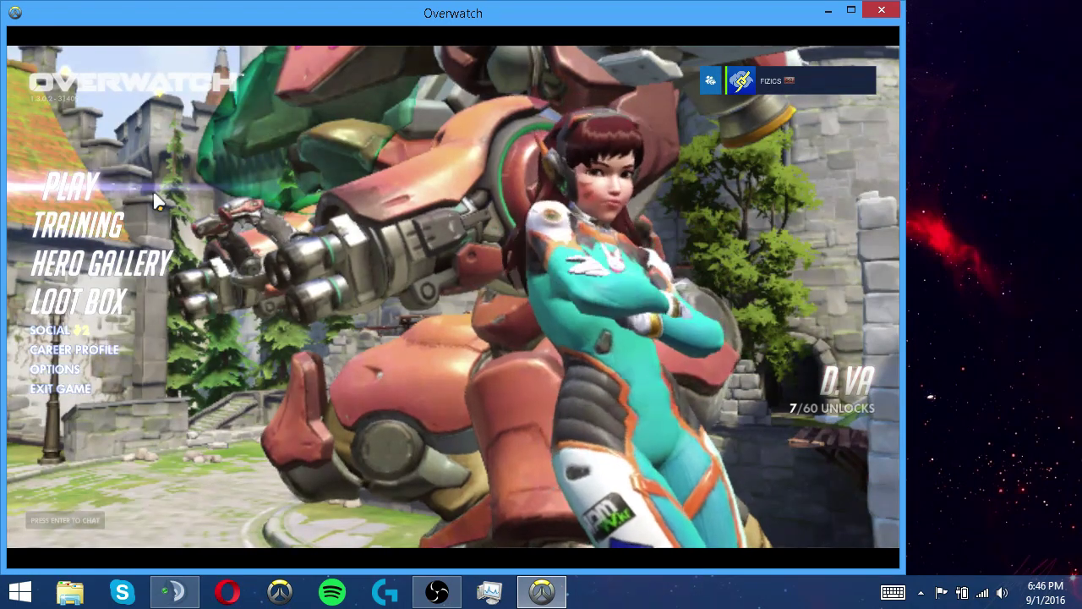
Look over Overwatch's play modes, then go back to the main menu
left_click(152, 189)
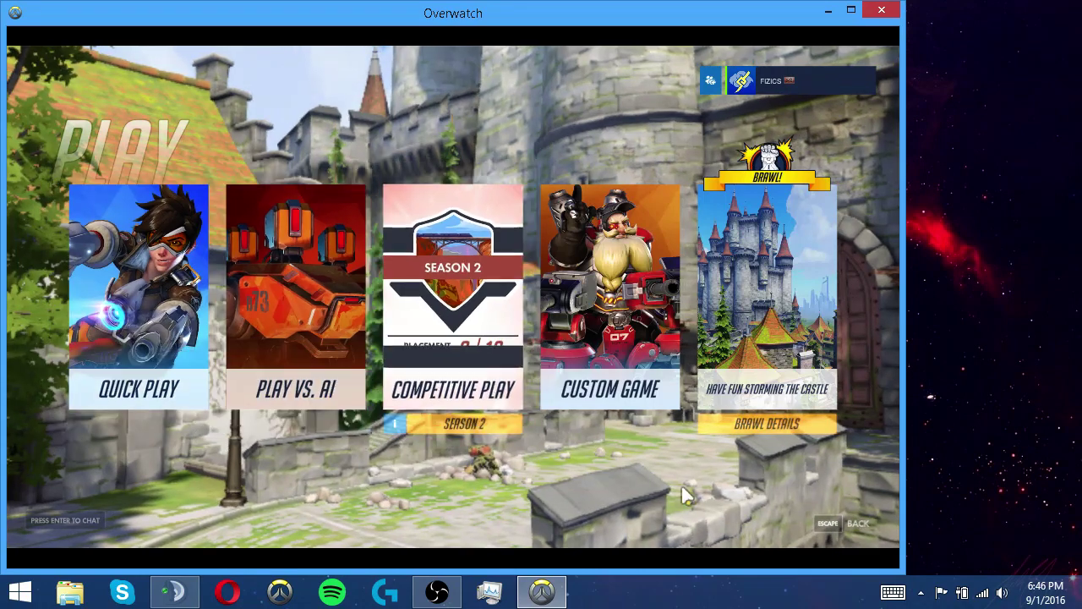
left_click(854, 530)
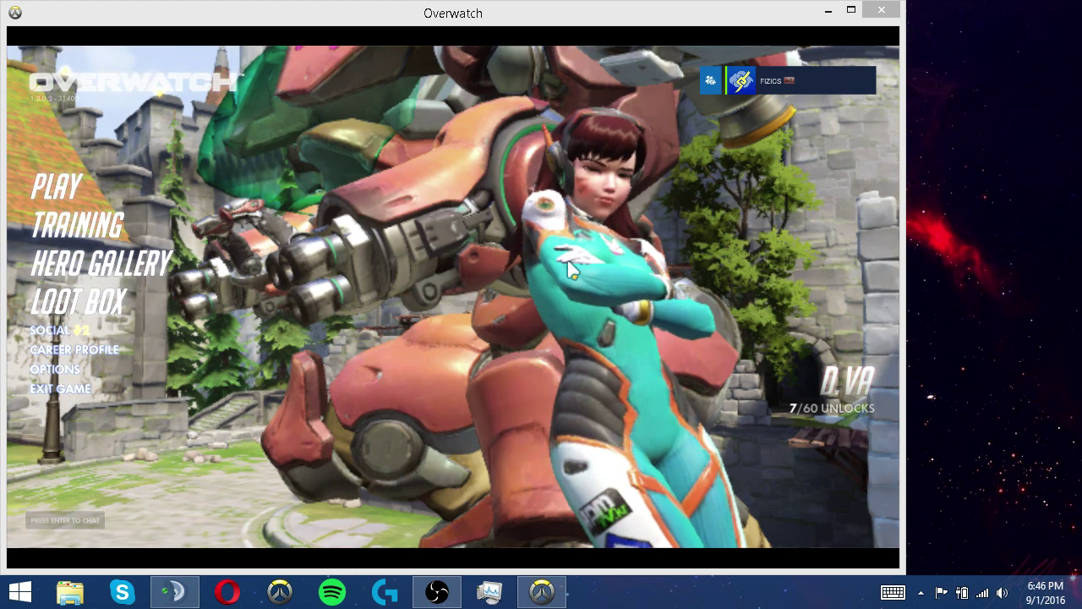
Open Task Manager over the game and unpin then re-pin it on the taskbar
key("ctrl+shift+Escape")
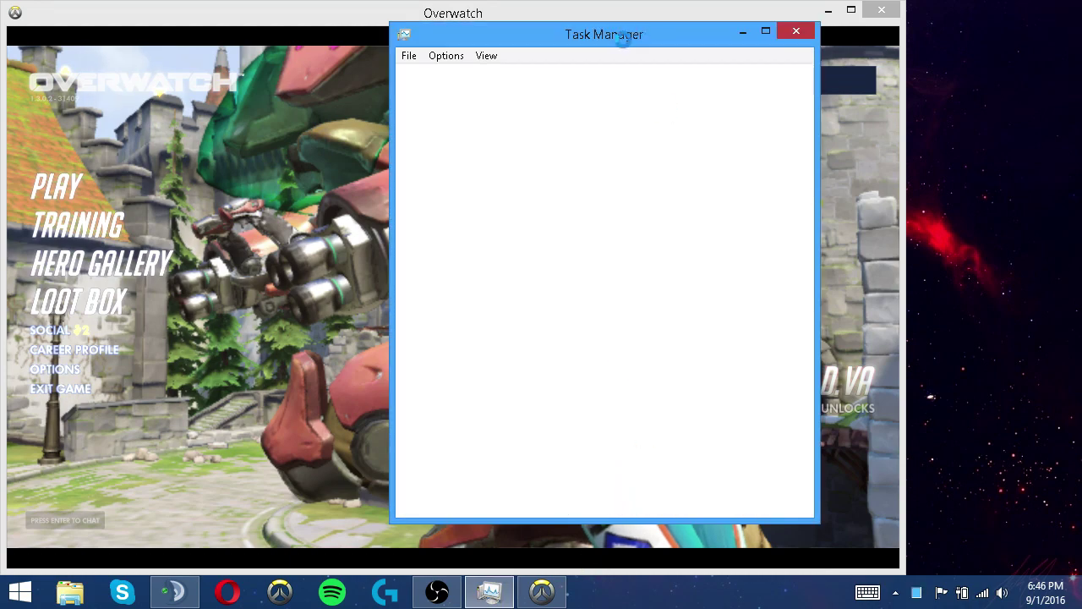
right_click(499, 596)
left_click(672, 561)
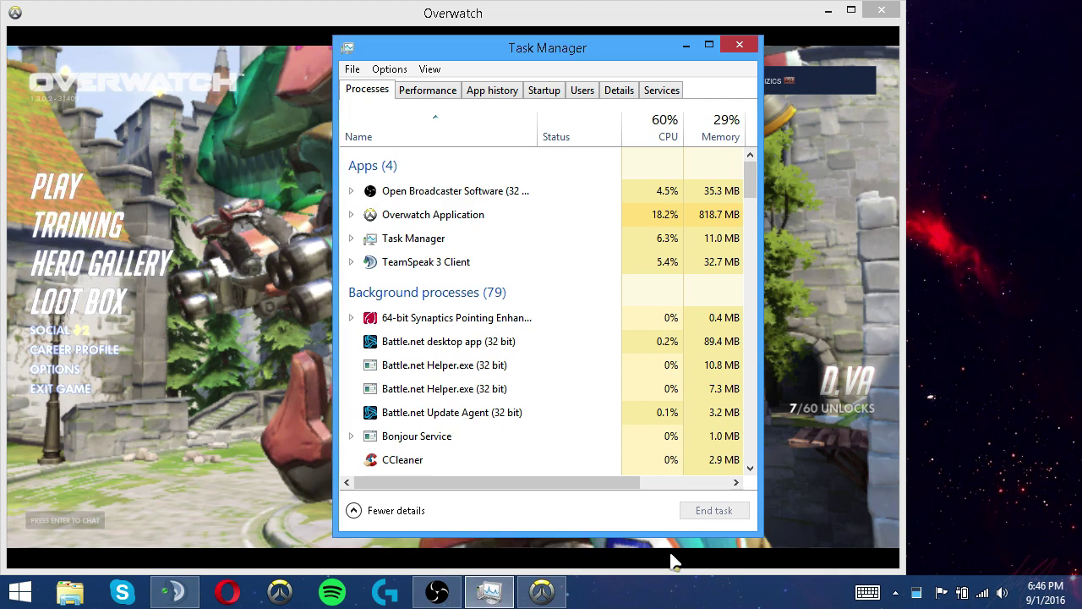
right_click(499, 596)
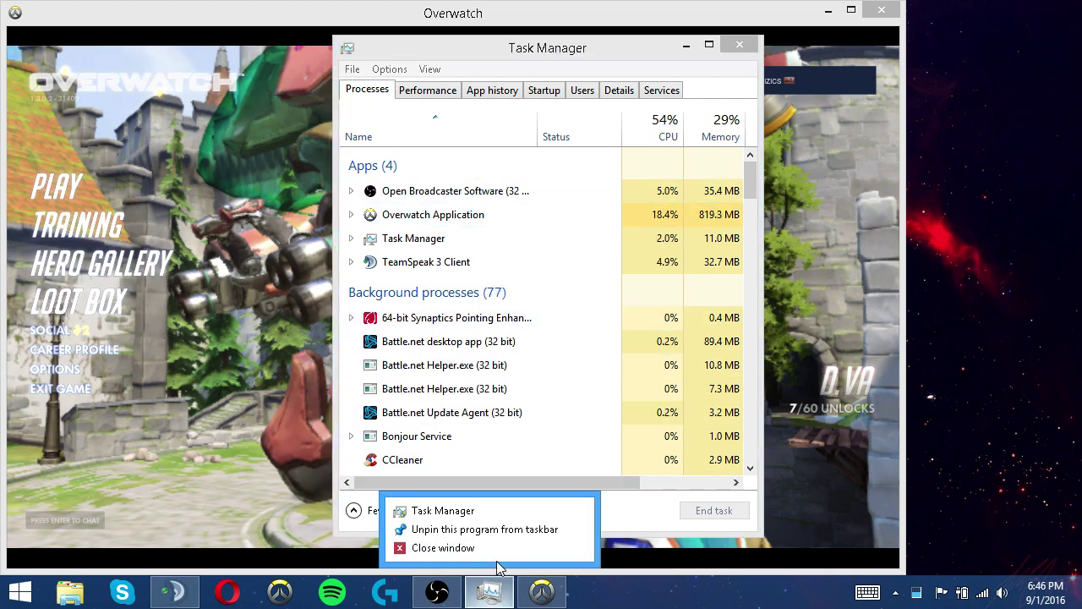
left_click(490, 529)
right_click(491, 592)
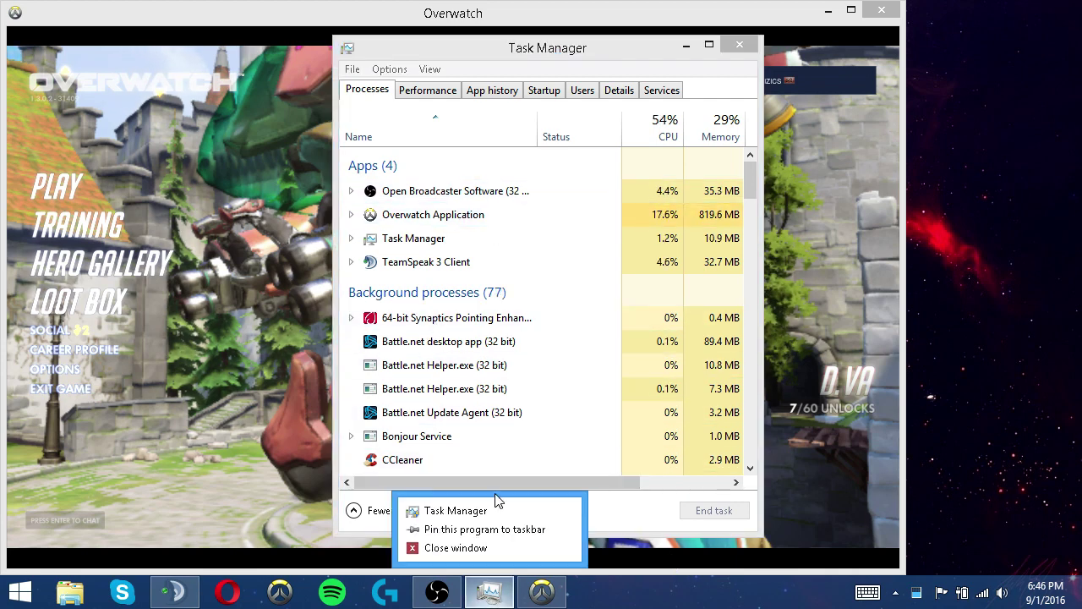
left_click(471, 529)
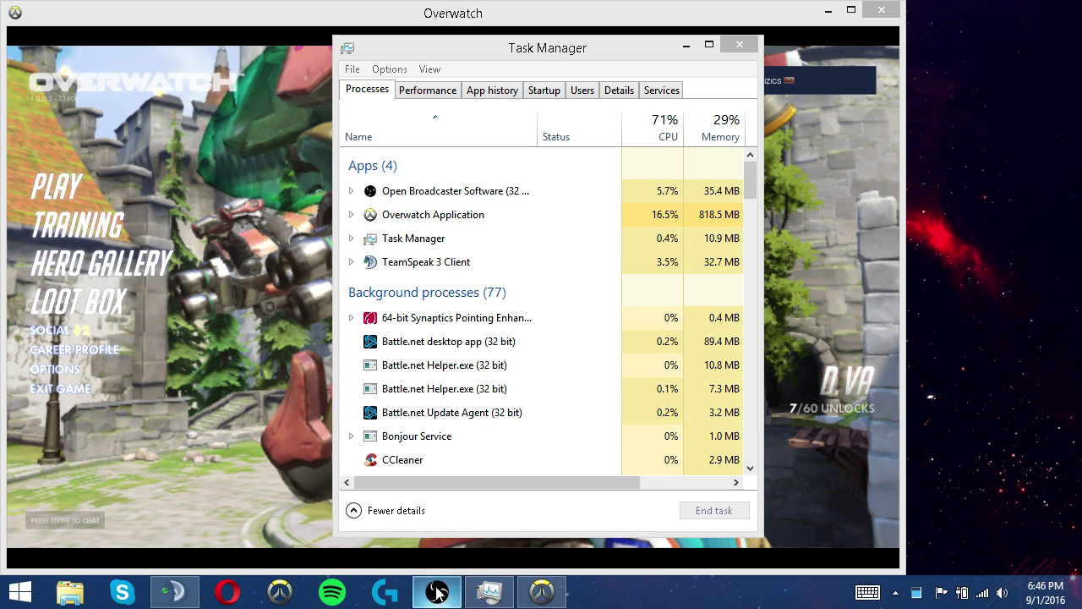
Reposition Task Manager and select the Overwatch Application process
left_click_drag(643, 47, 640, 18)
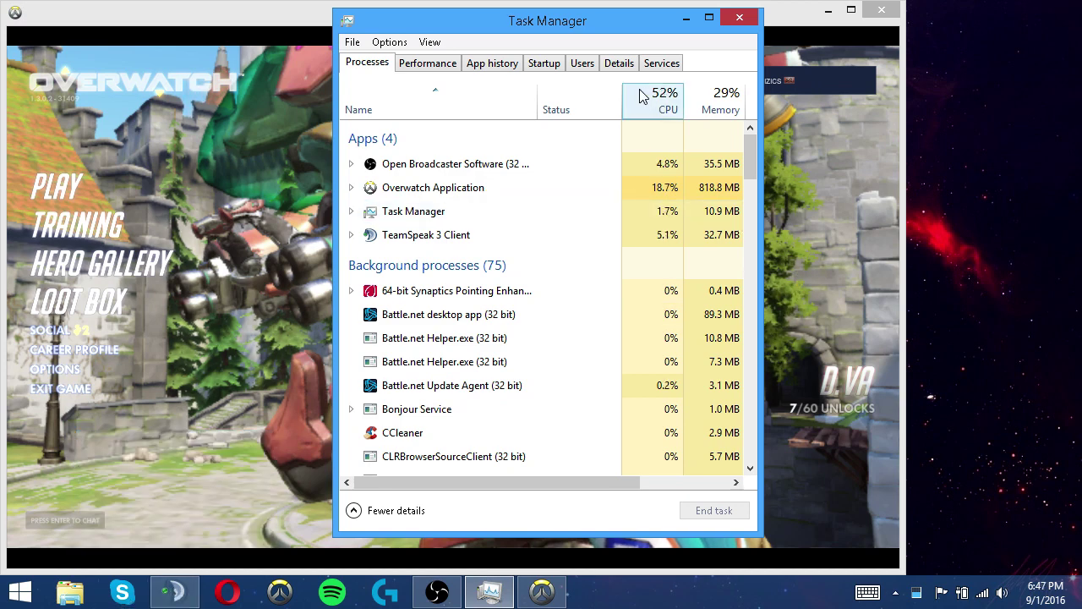
left_click_drag(621, 26, 650, 29)
left_click(516, 189)
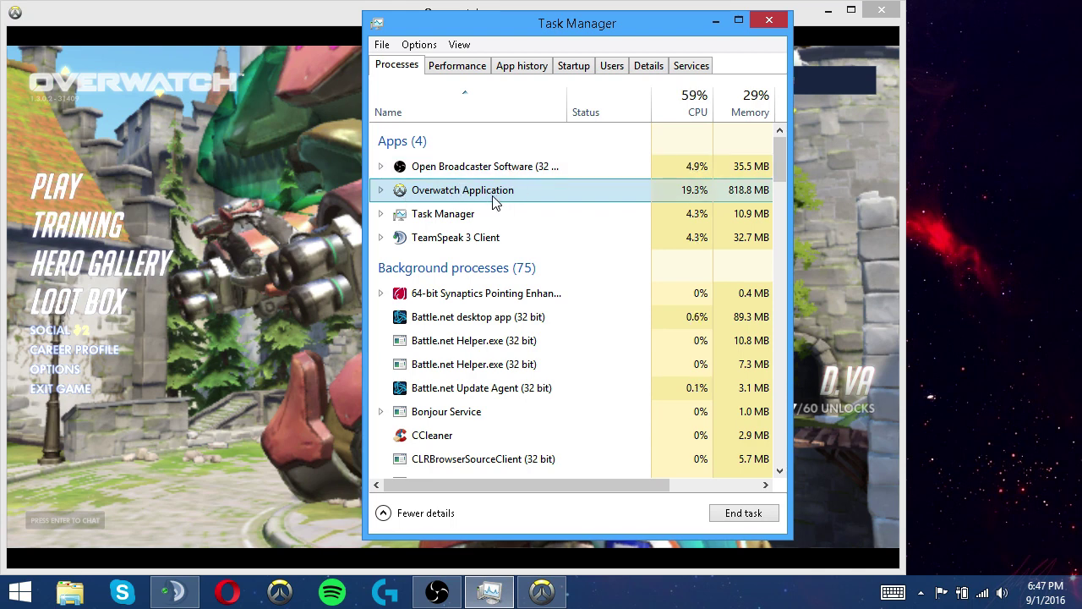
Set Overwatch.exe to High priority from the Details tab
right_click(592, 193)
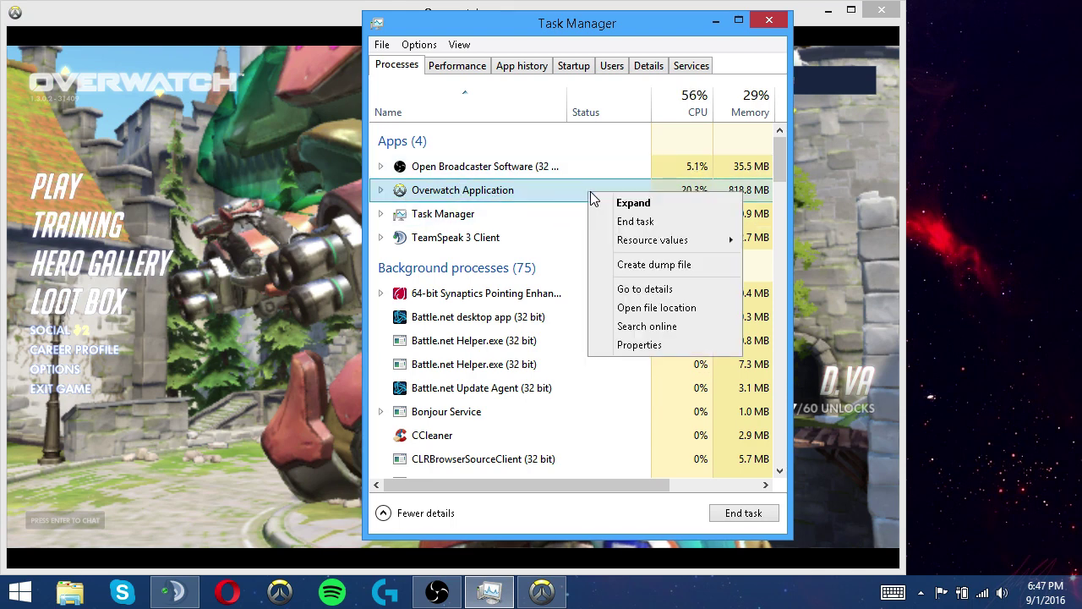
left_click(686, 288)
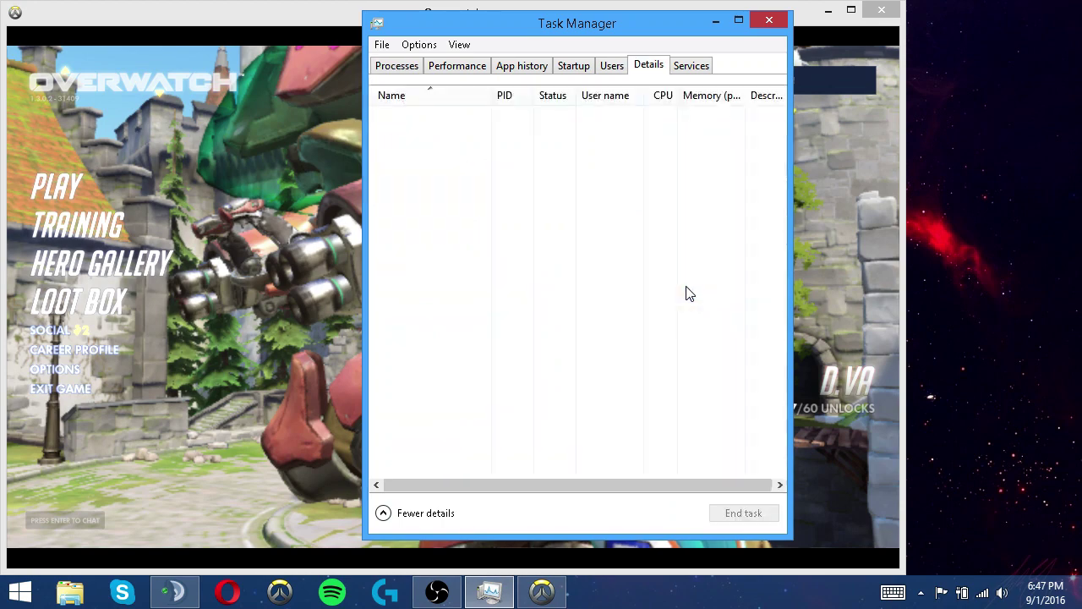
right_click(482, 466)
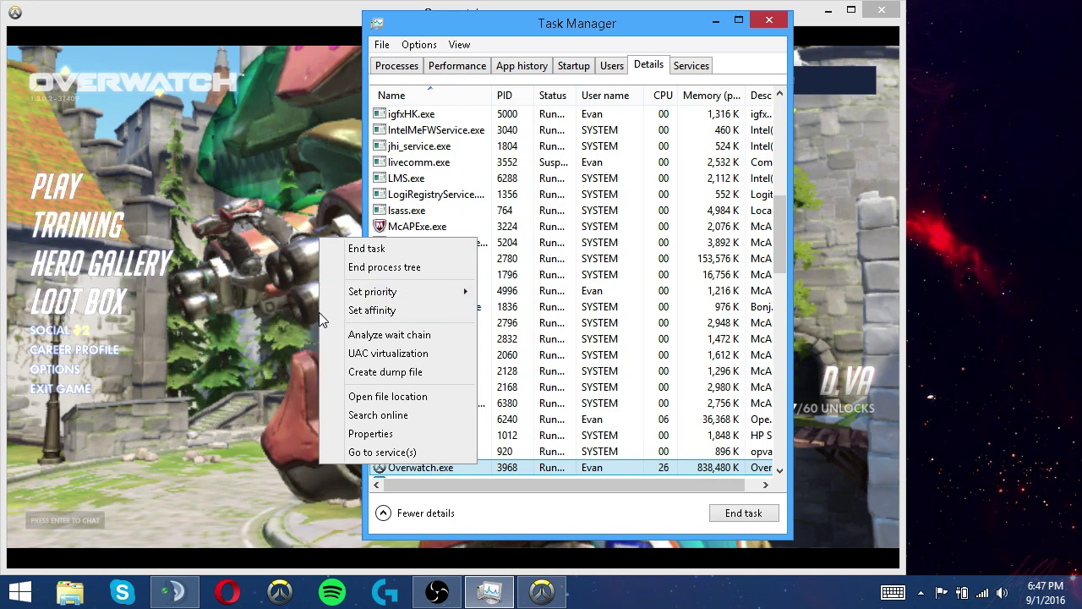
mouse_move(373, 290)
left_click(283, 311)
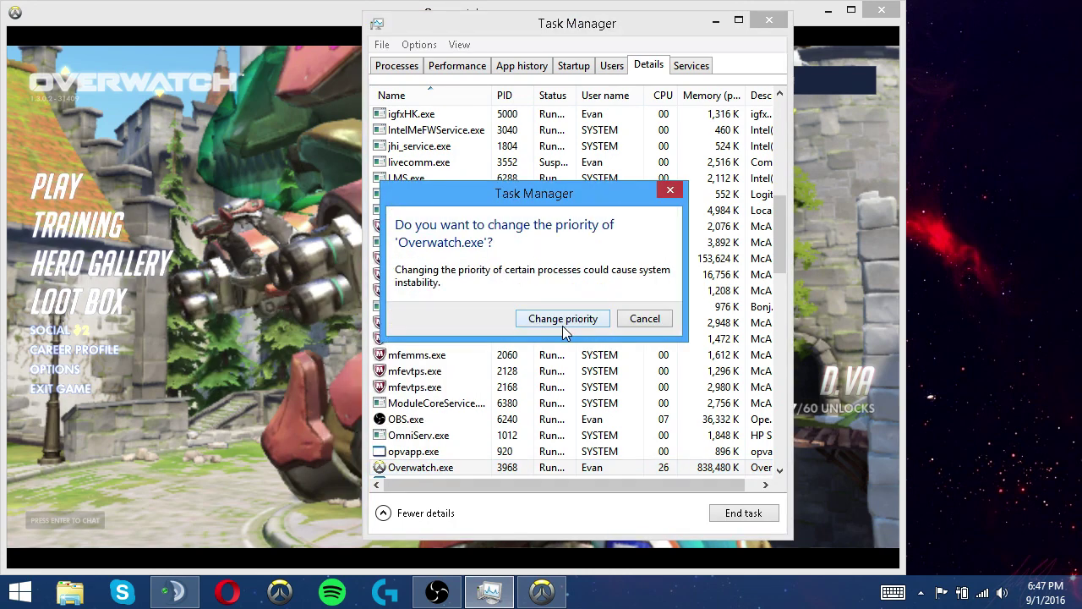
left_click(561, 319)
scroll(438, 444, "down", 1)
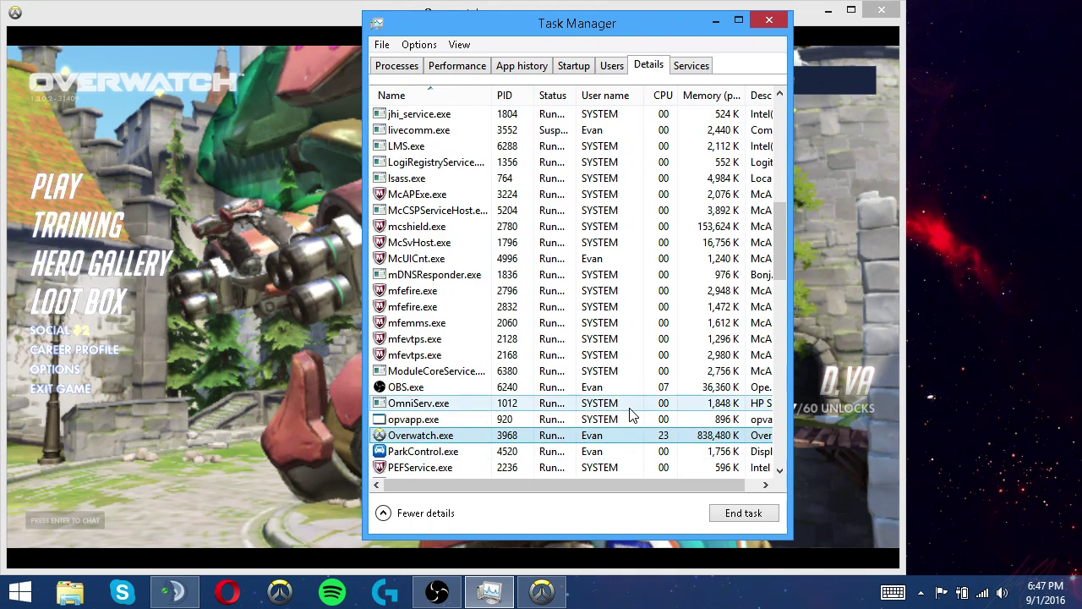
left_click(828, 296)
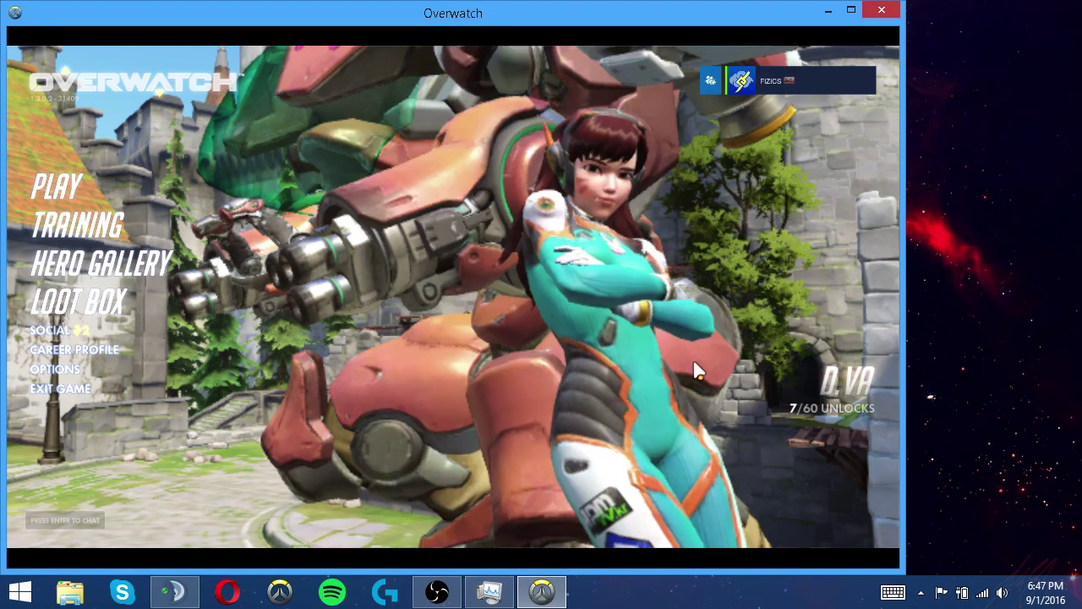
left_click(490, 594)
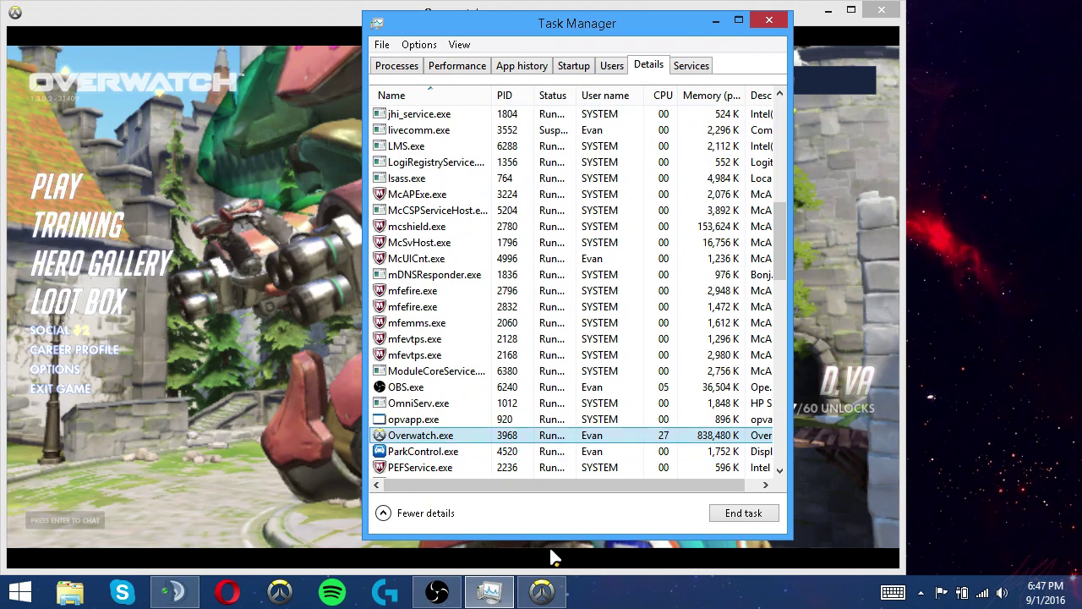
Change Overwatch.exe's priority from High back to Normal in the Details tab
left_click(817, 328)
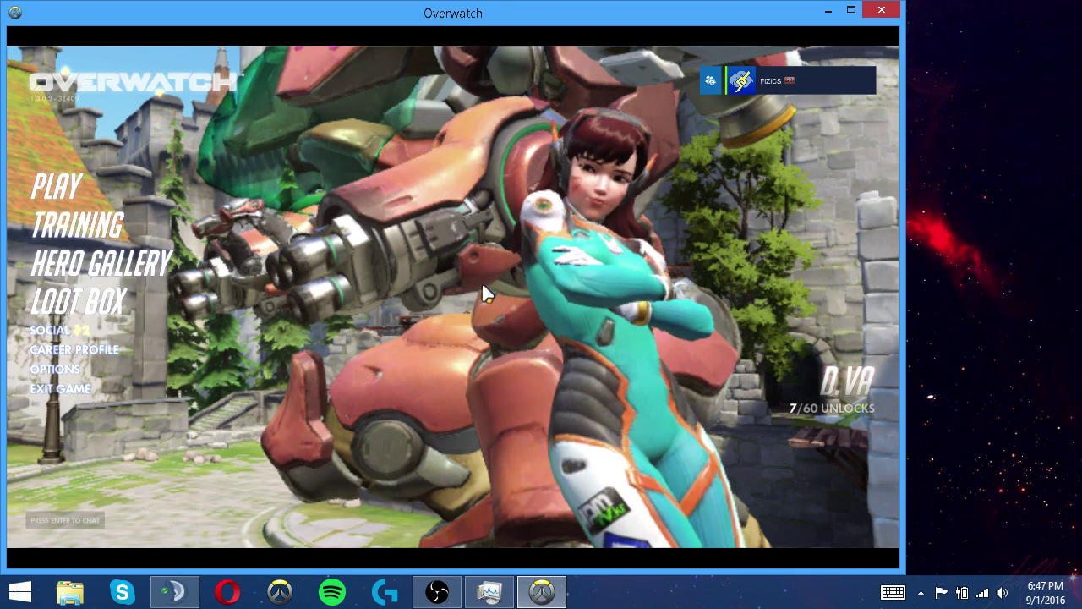
left_click(489, 592)
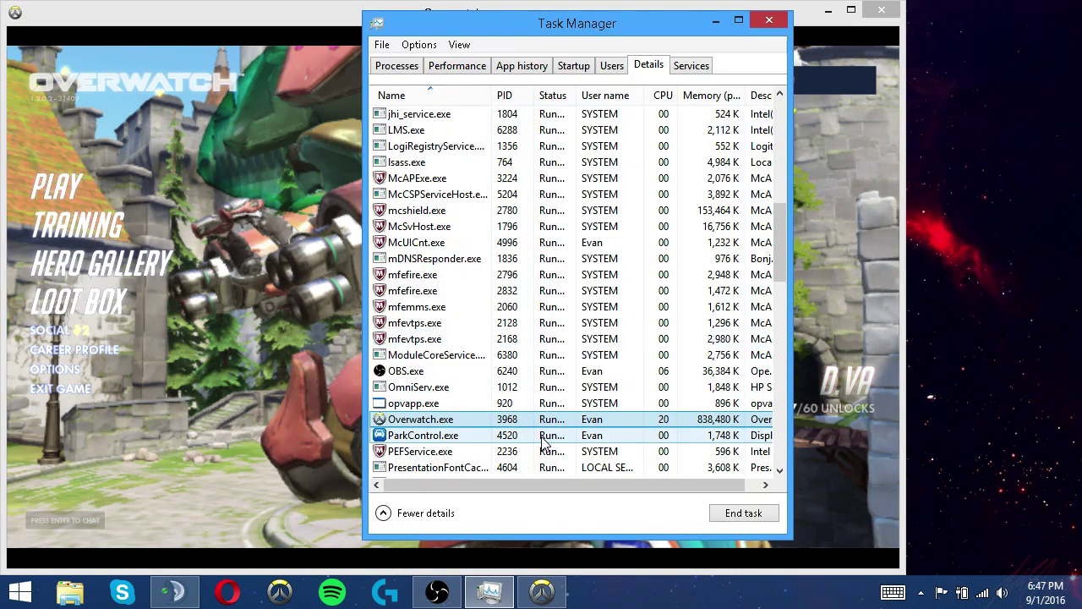
right_click(538, 420)
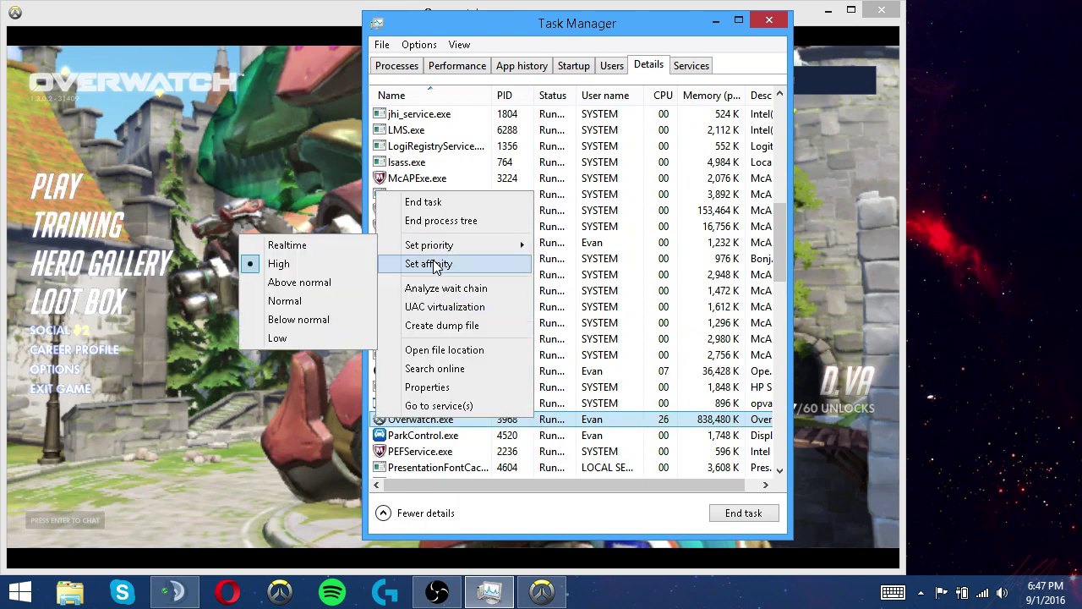
left_click(859, 222)
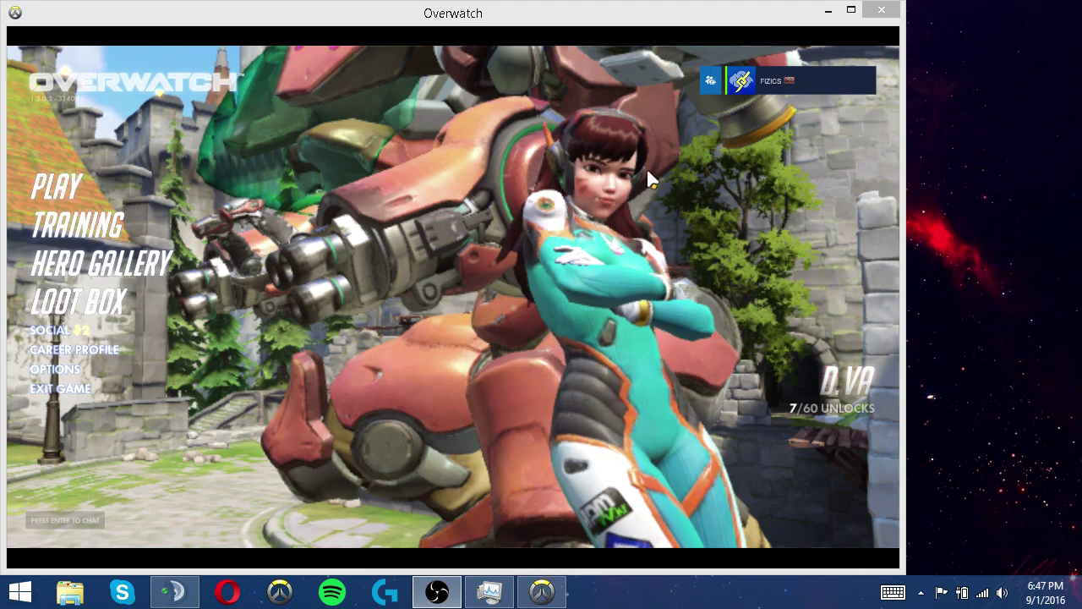
left_click(490, 590)
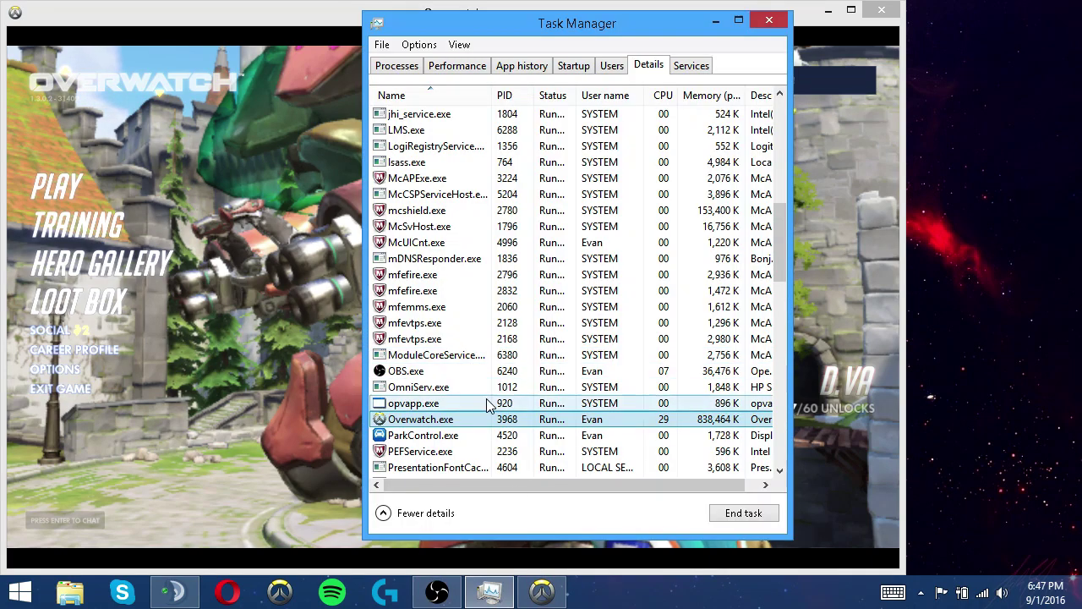
right_click(470, 419)
mouse_move(404, 248)
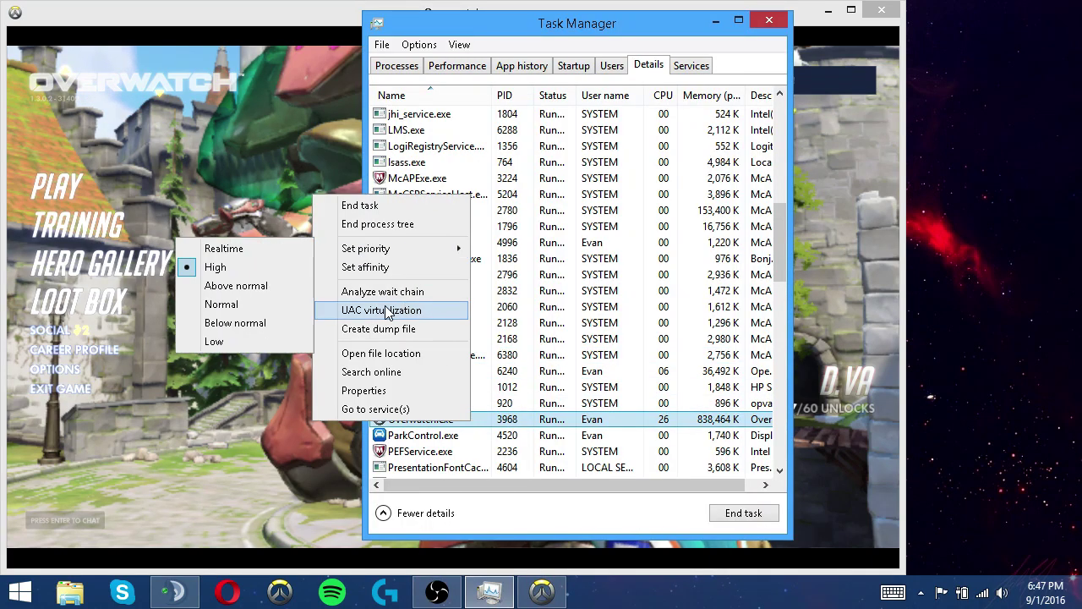
left_click(293, 302)
left_click(529, 321)
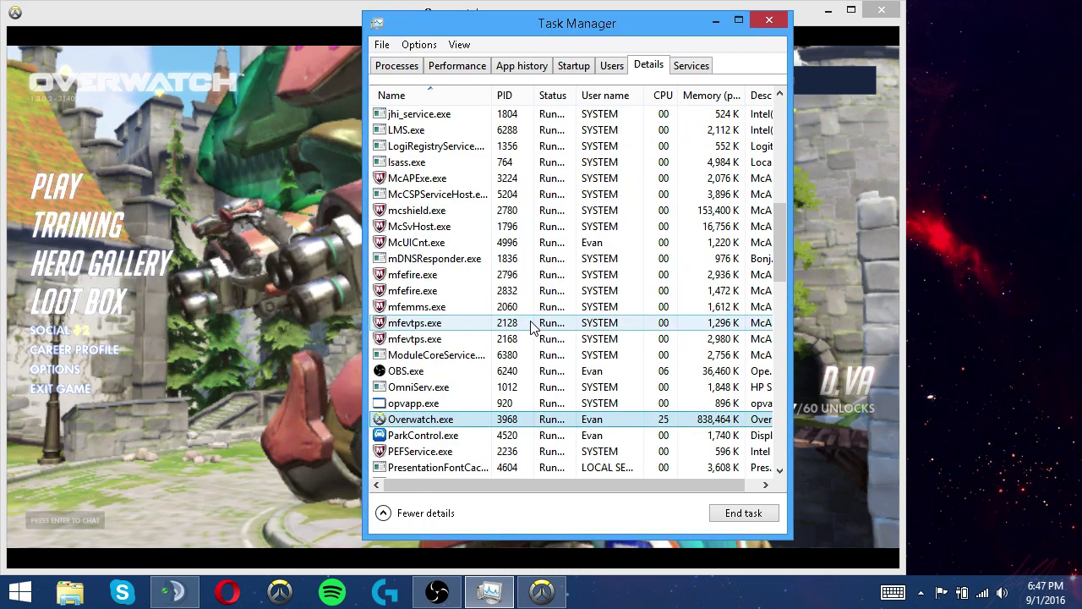
left_click(829, 285)
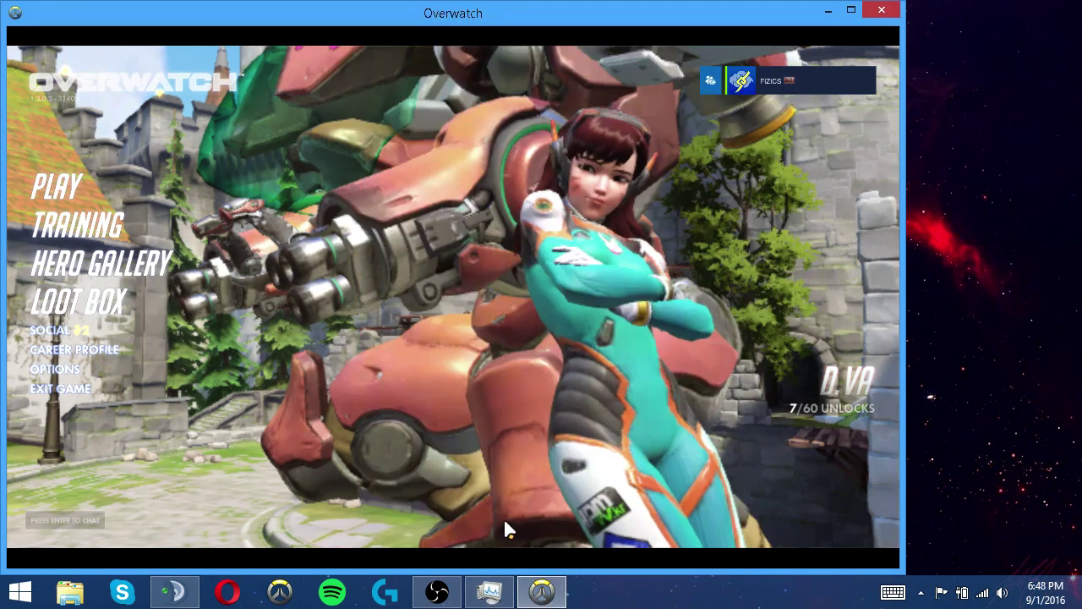
left_click(490, 589)
Close the Overwatch window from its taskbar menu, then review the Details tab process list
left_click(410, 68)
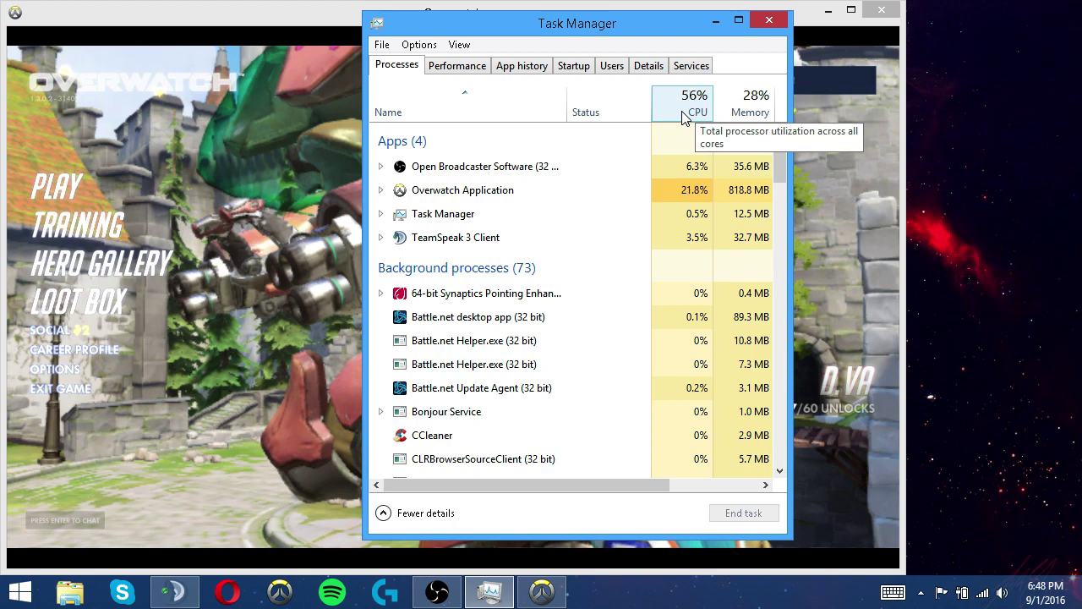
left_click(831, 193)
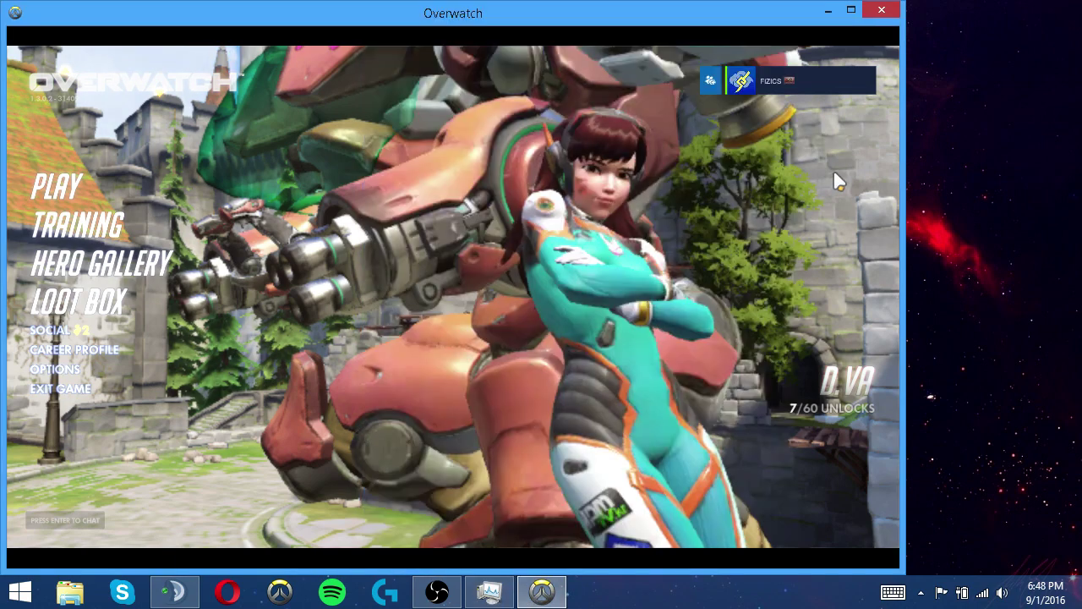
right_click(538, 592)
left_click(541, 548)
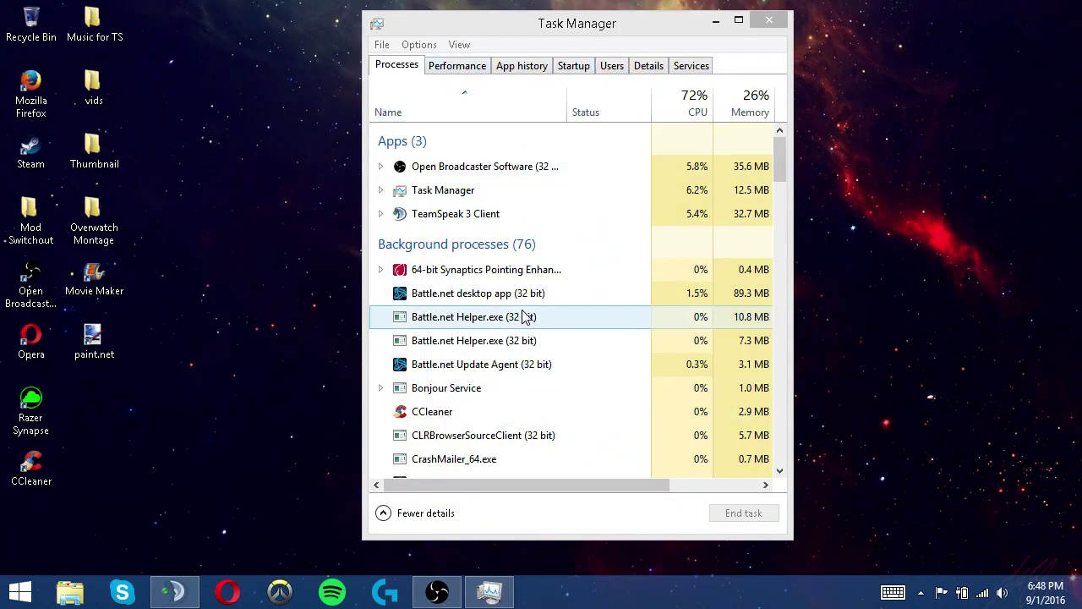
left_click(648, 67)
scroll(512, 400, "down", 1)
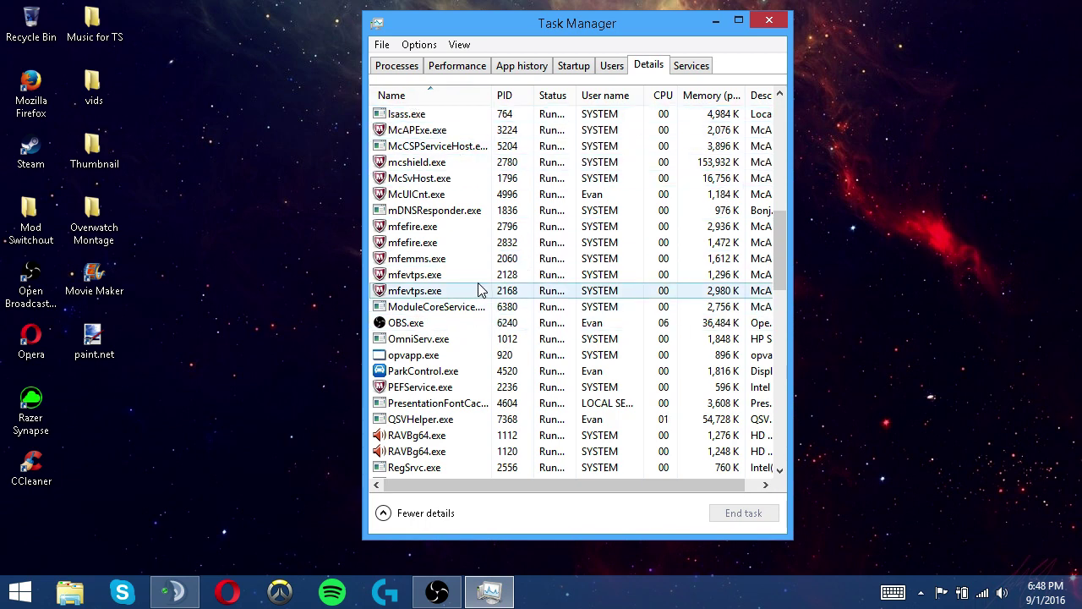
Close the Task Manager window so the Windows 8.1 desktop icons show again
left_click(769, 19)
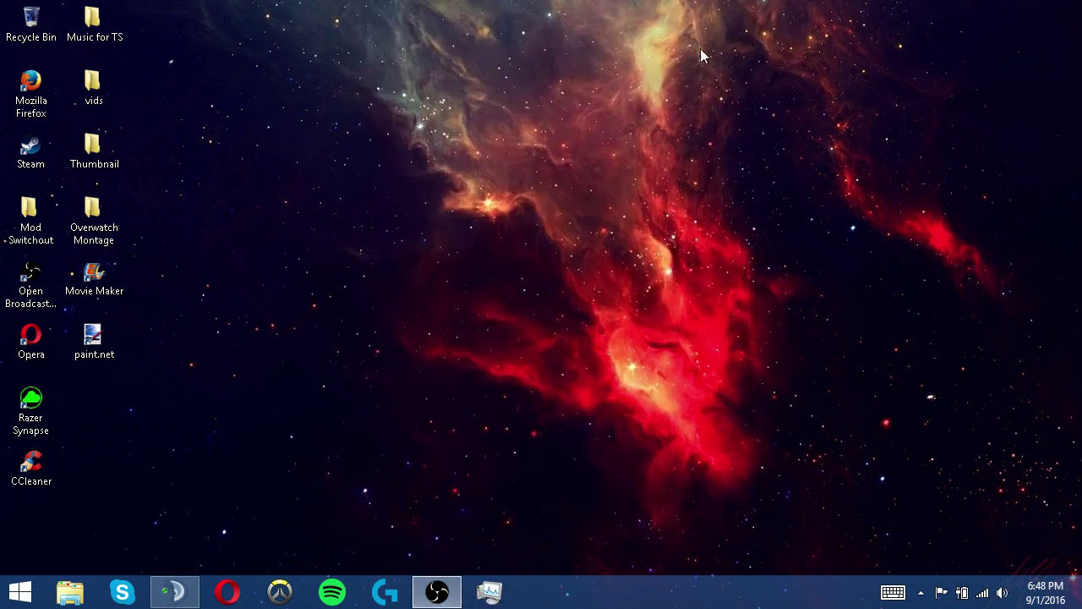
mouse_move(273, 123)
left_mouse_down()
mouse_move(611, 313)
mouse_move(674, 387)
mouse_move(805, 457)
mouse_move(960, 512)
mouse_move(327, 121)
mouse_move(292, 113)
left_mouse_up()
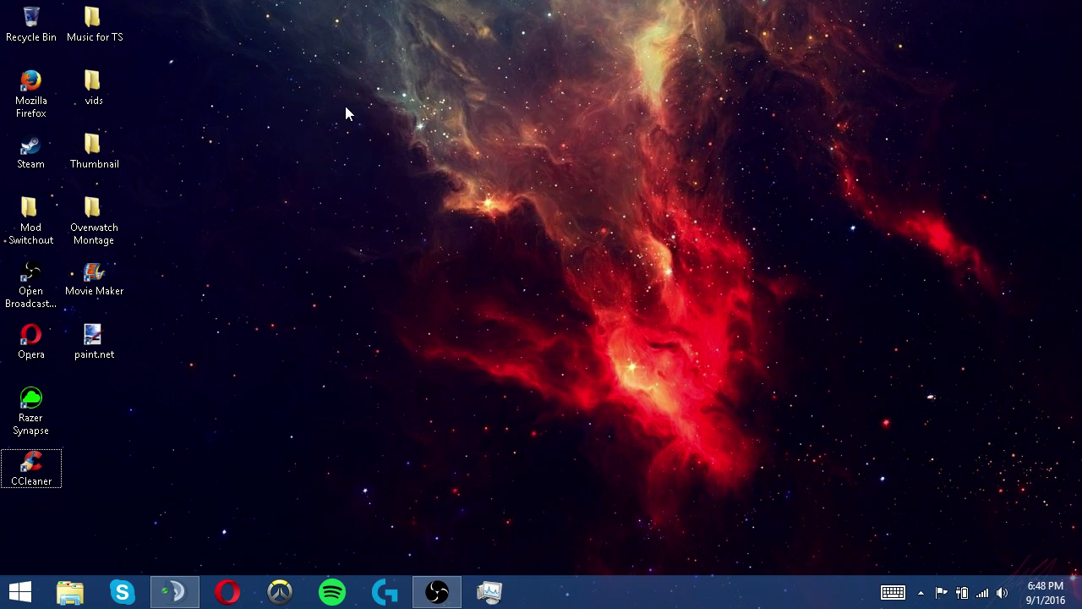